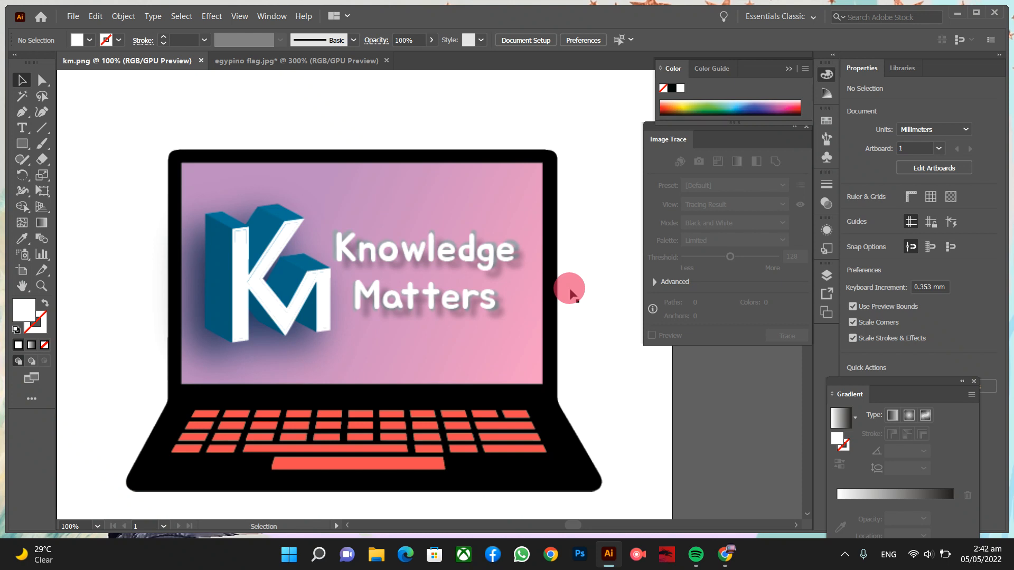
# - Switch to the 'egypino flag.jpg' document showing the Philippines–Egypt flag photo
pyautogui.click(338, 61)
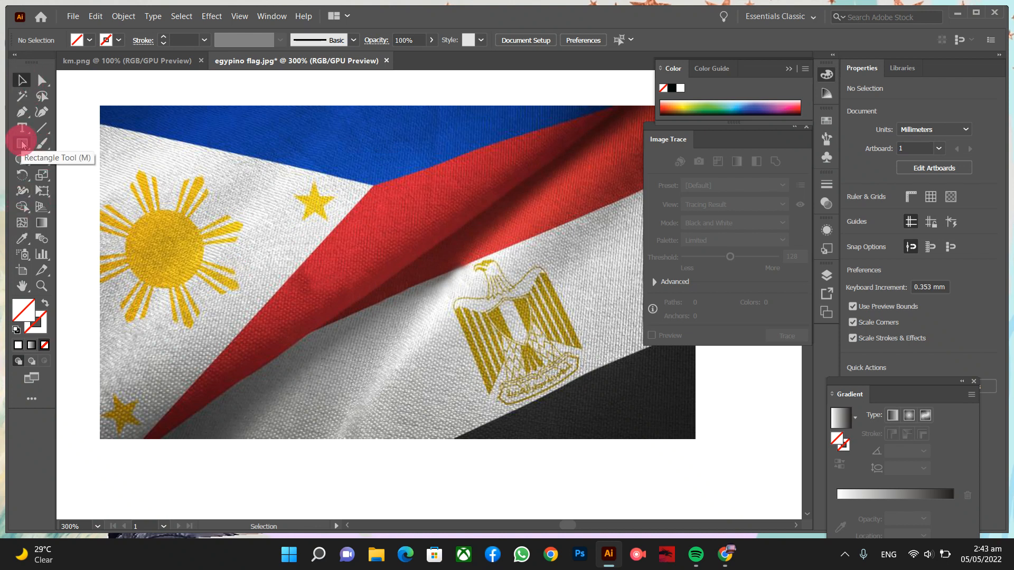
# - Draw a rectangle over the flag photo's middle and clip the photo to it, about 42 × 32 mm
pyautogui.moveTo(24, 145); pyautogui.dragTo(77, 144)
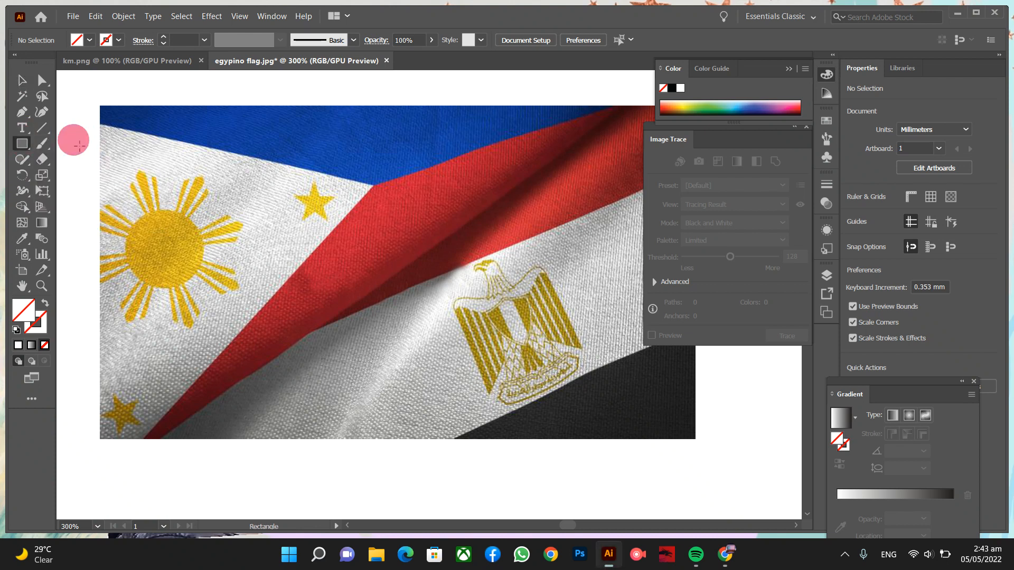
pyautogui.moveTo(175, 223); pyautogui.dragTo(531, 412)
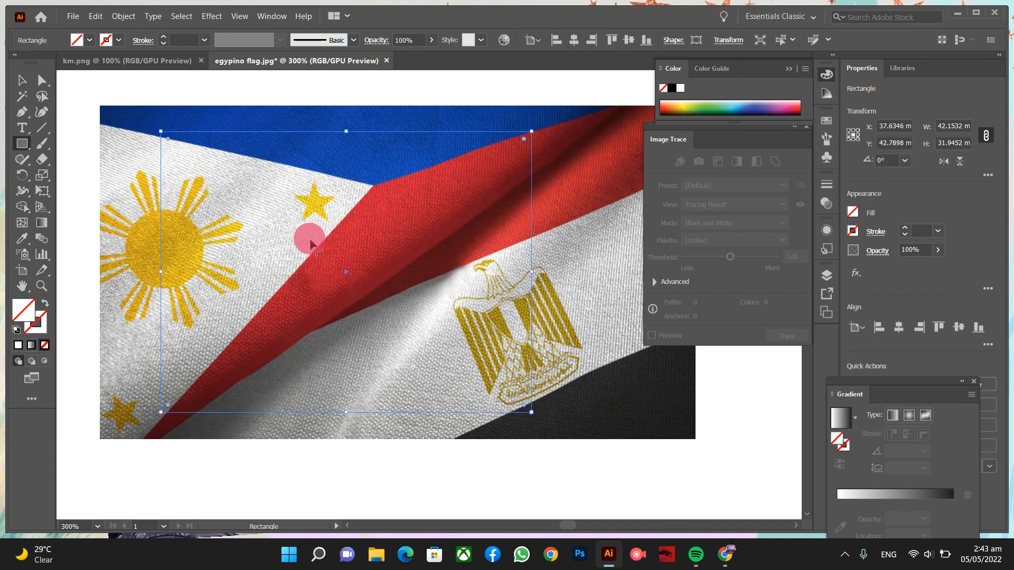
pyautogui.click(21, 81)
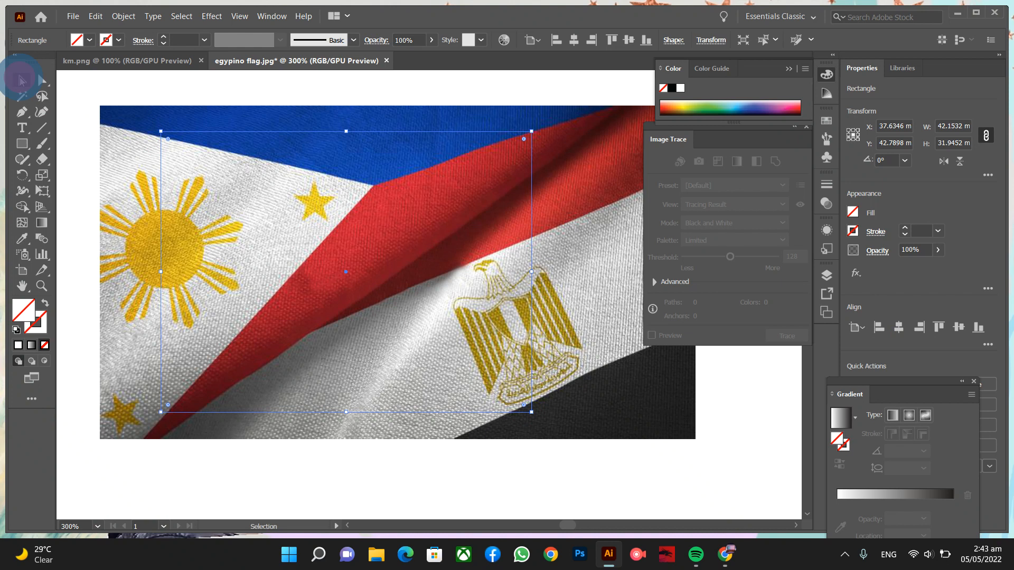
pyautogui.moveTo(143, 85); pyautogui.dragTo(230, 194)
pyautogui.rightClick(229, 192)
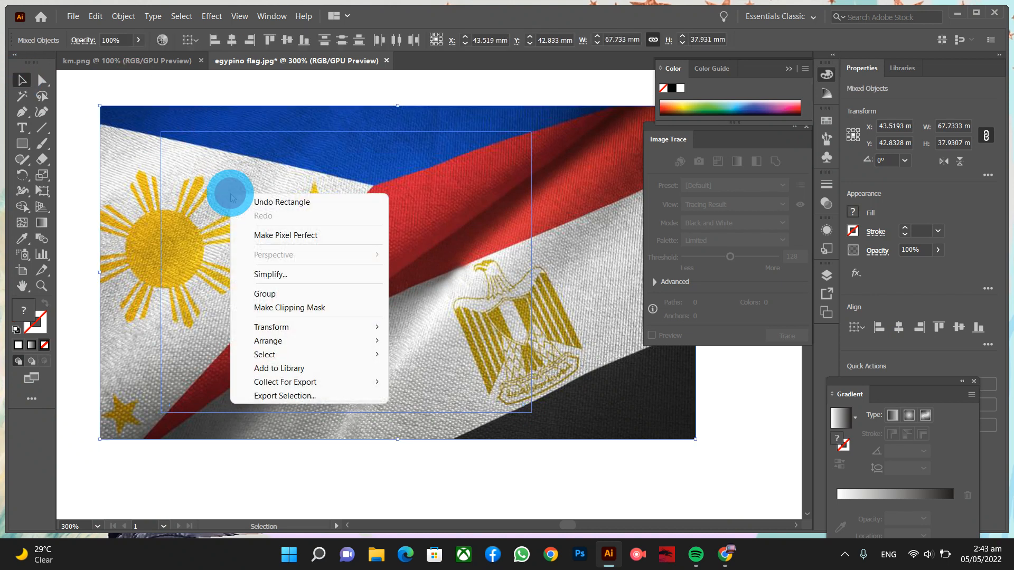
pyautogui.click(288, 309)
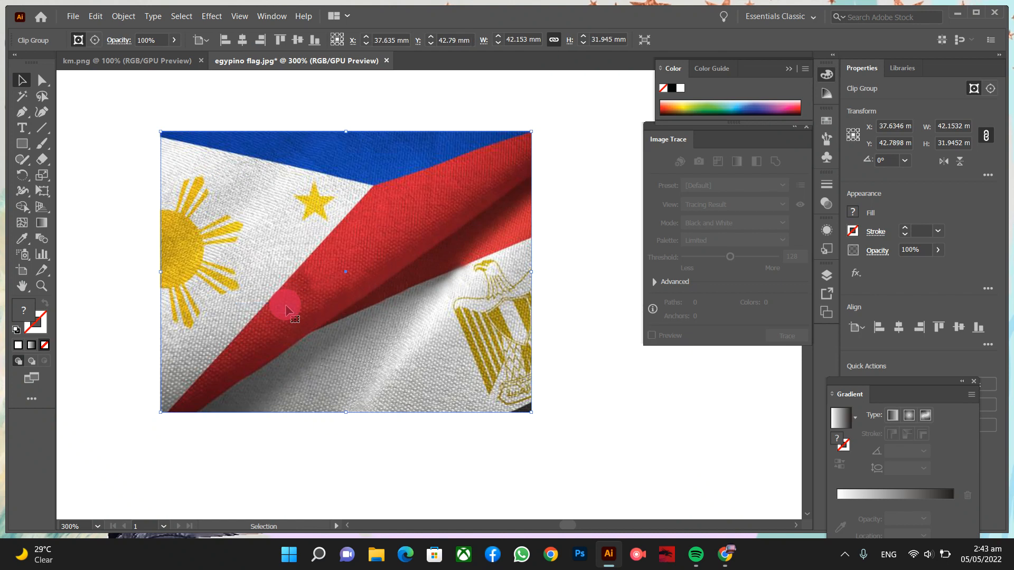
# - Alt-drag a copy of the clipped flag group below the original, to Y 80.98 mm
pyautogui.hotkey('ctrl', '-')
pyautogui.hotkey('ctrl', '-')
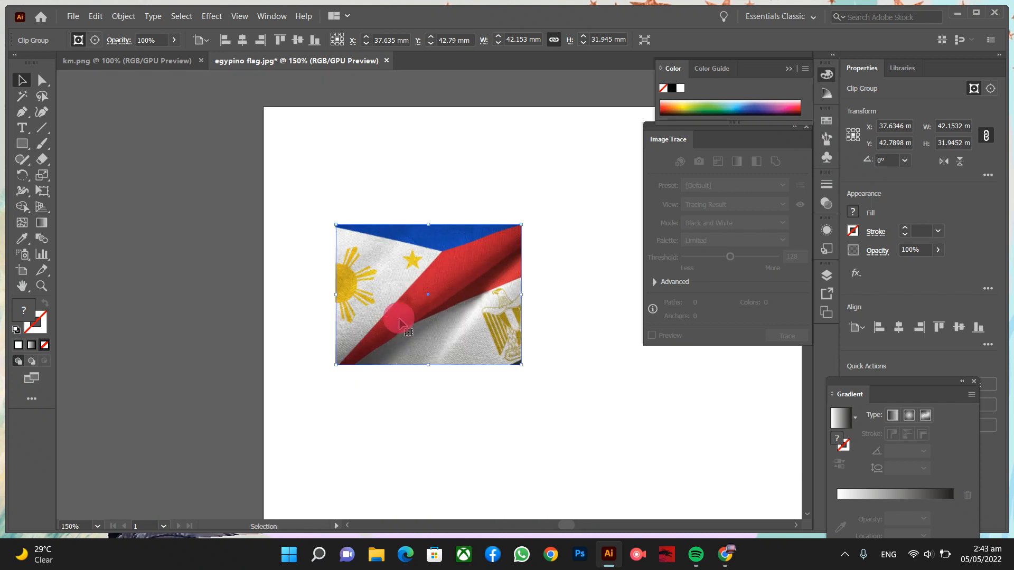
pyautogui.scroll(-3, 399, 327)
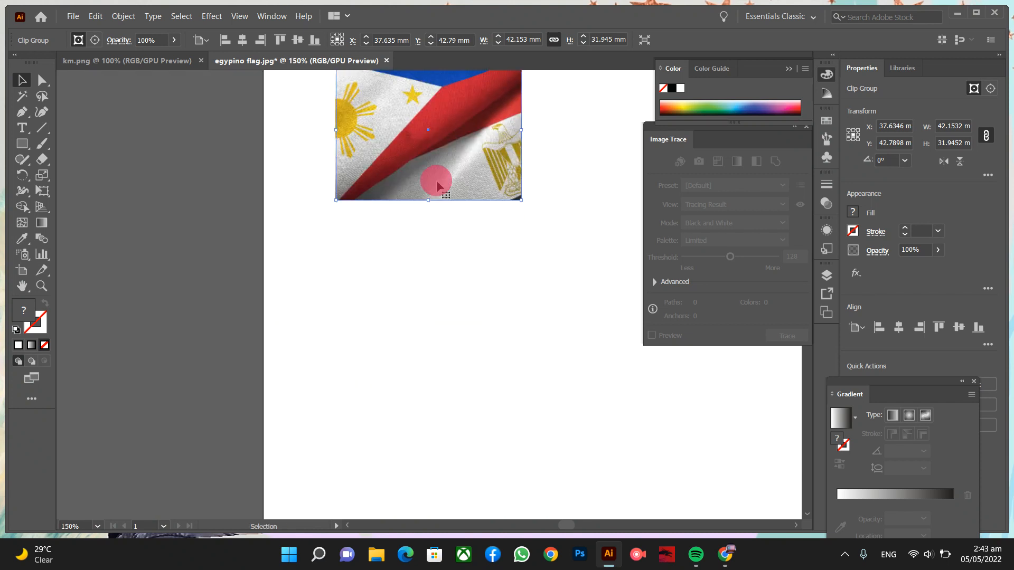
pyautogui.moveTo(445, 186); pyautogui.dragTo(445, 349)
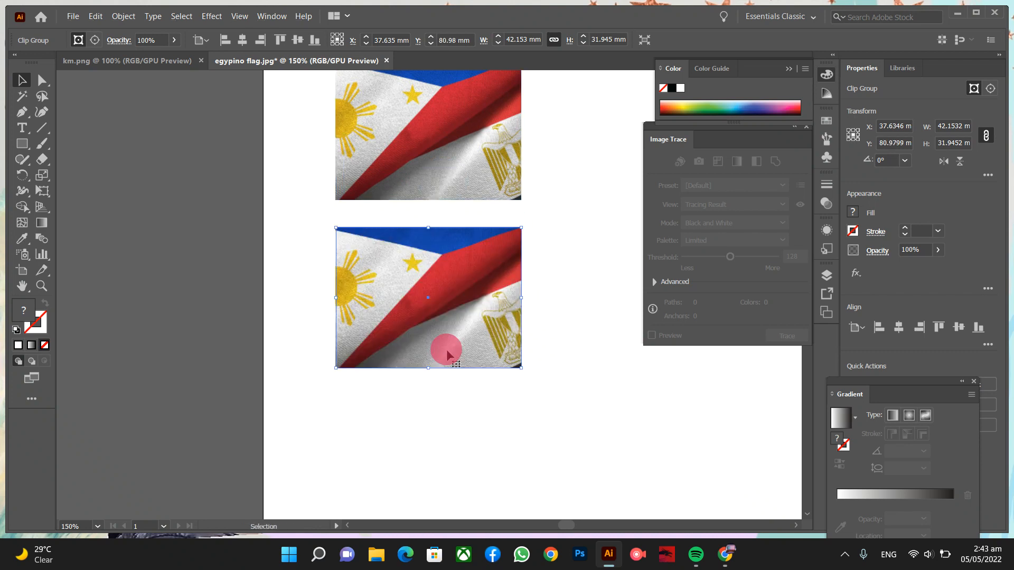
pyautogui.hotkey('ctrl', '+')
pyautogui.hotkey('ctrl', '+')
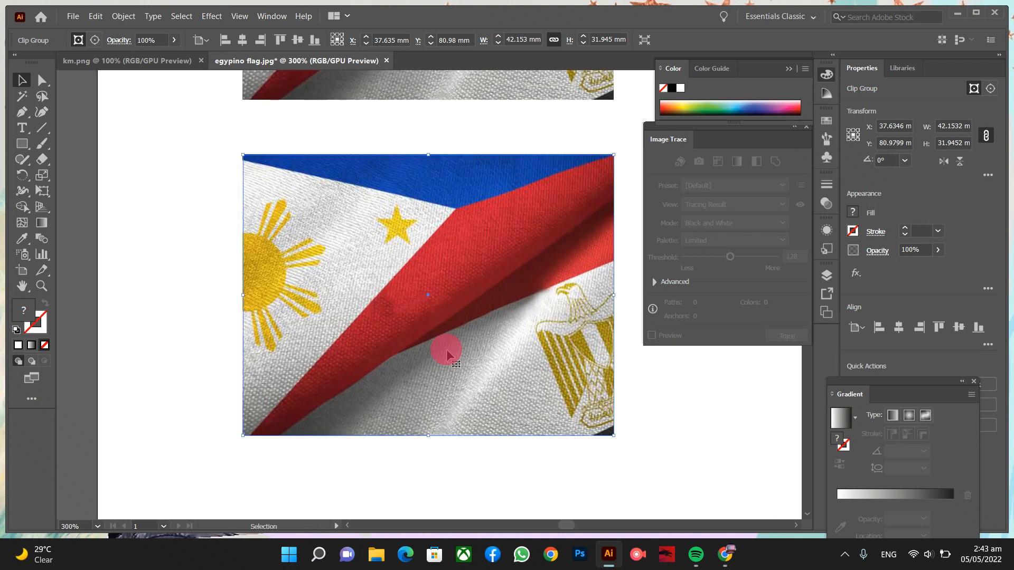
# - Release the clipping mask on the lower flag copy
pyautogui.rightClick(466, 289)
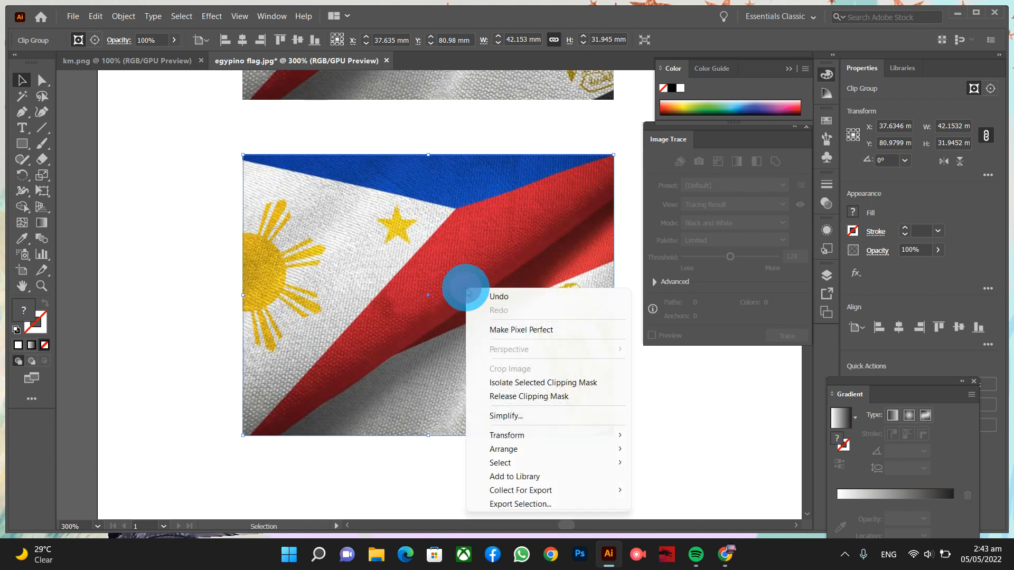
pyautogui.click(541, 399)
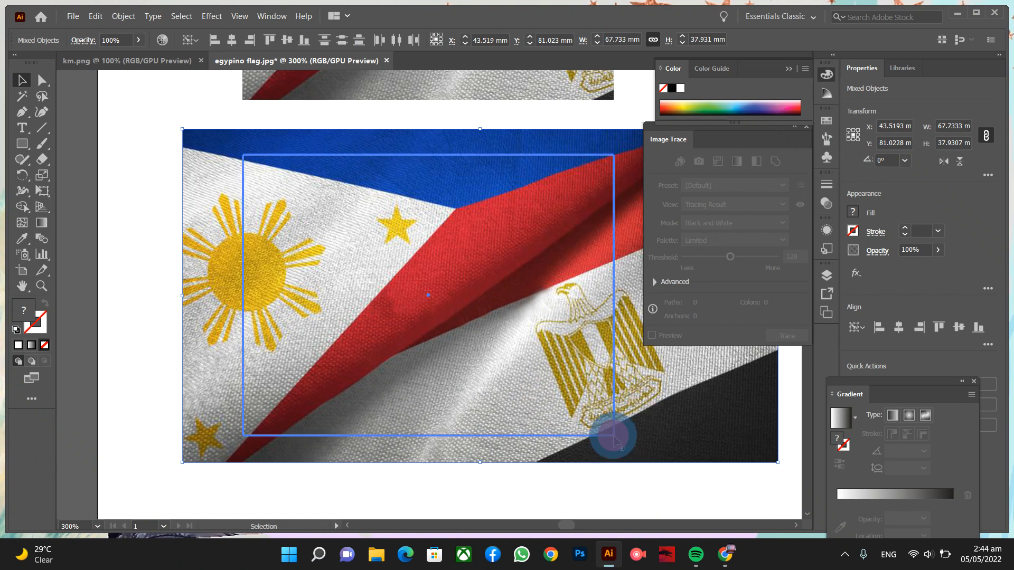
pyautogui.click(615, 469)
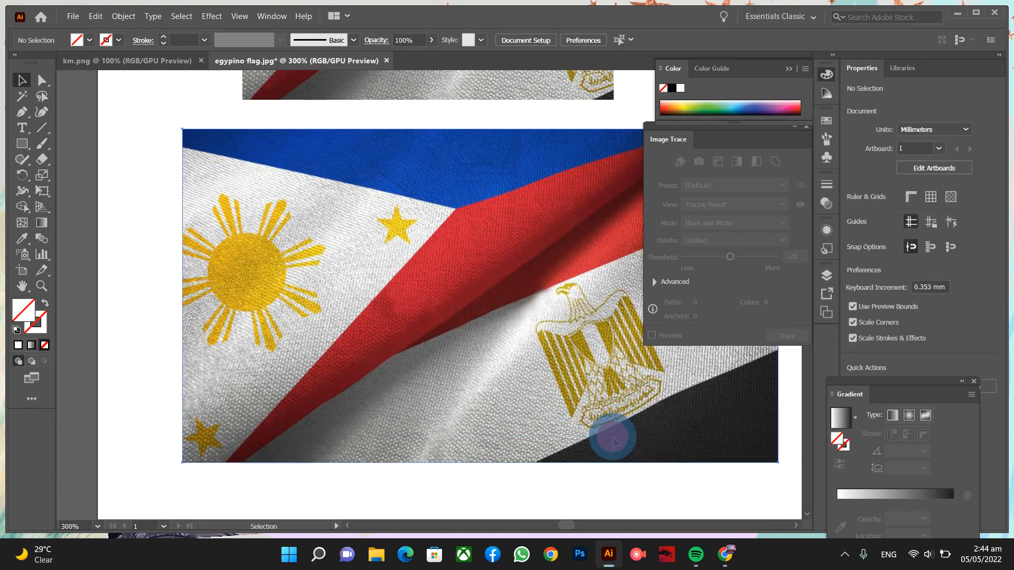
pyautogui.click(615, 442)
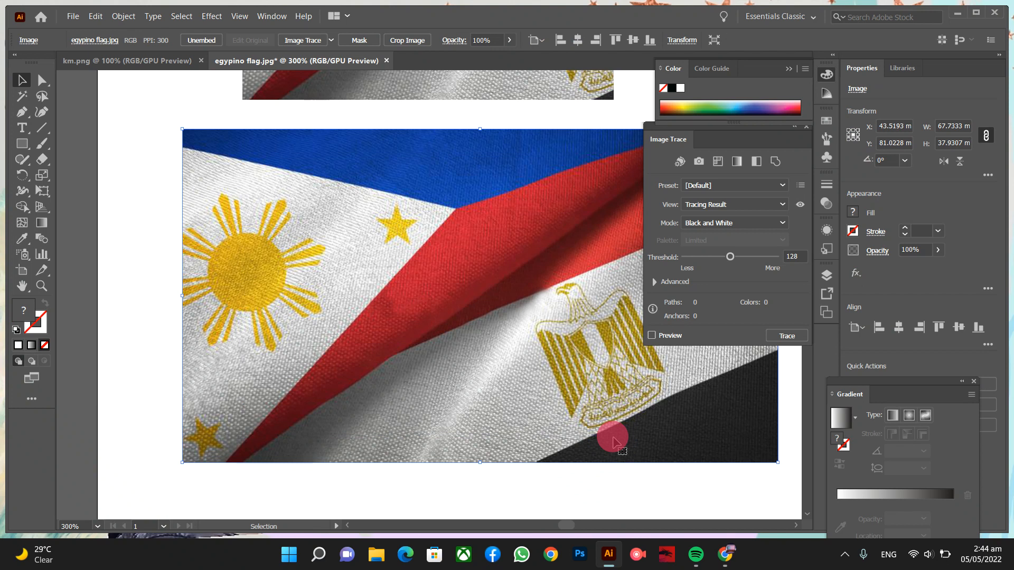
# - Delete the leftover rectangle in Outline view, restoring the full 67.73 × 37.93 mm photo
pyautogui.hotkey('ctrl', 'y')
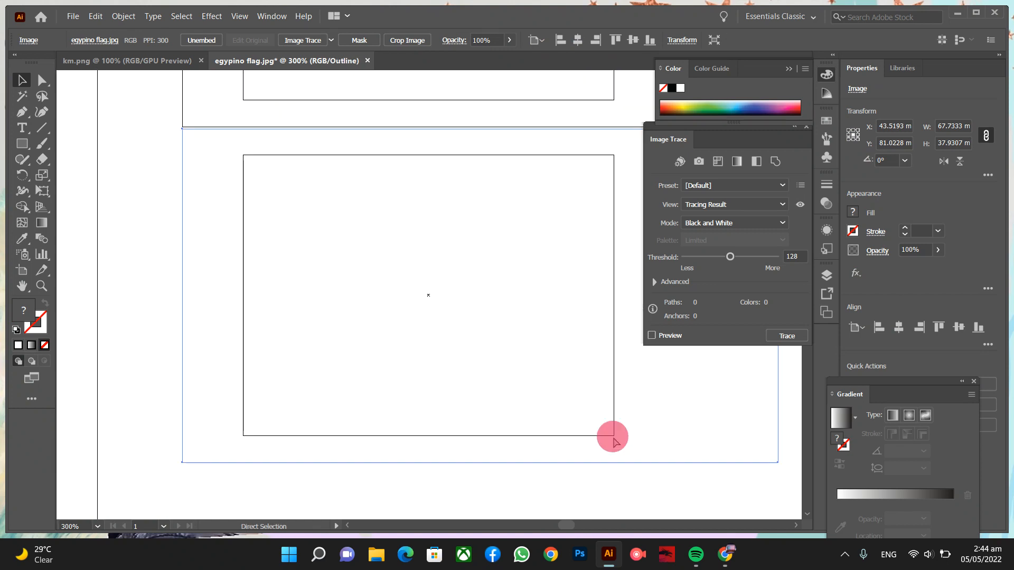
pyautogui.press('v')
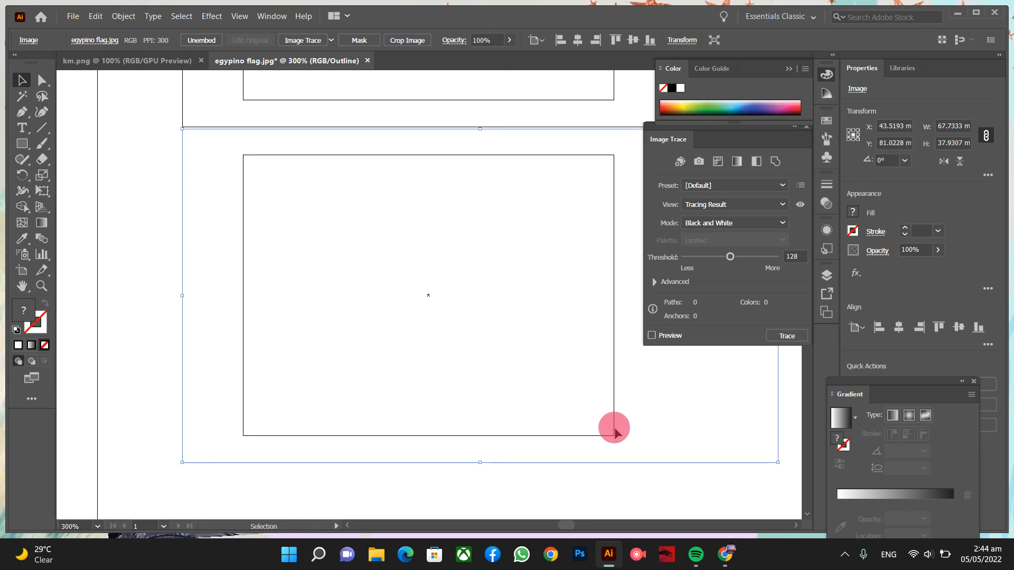
pyautogui.click(612, 428)
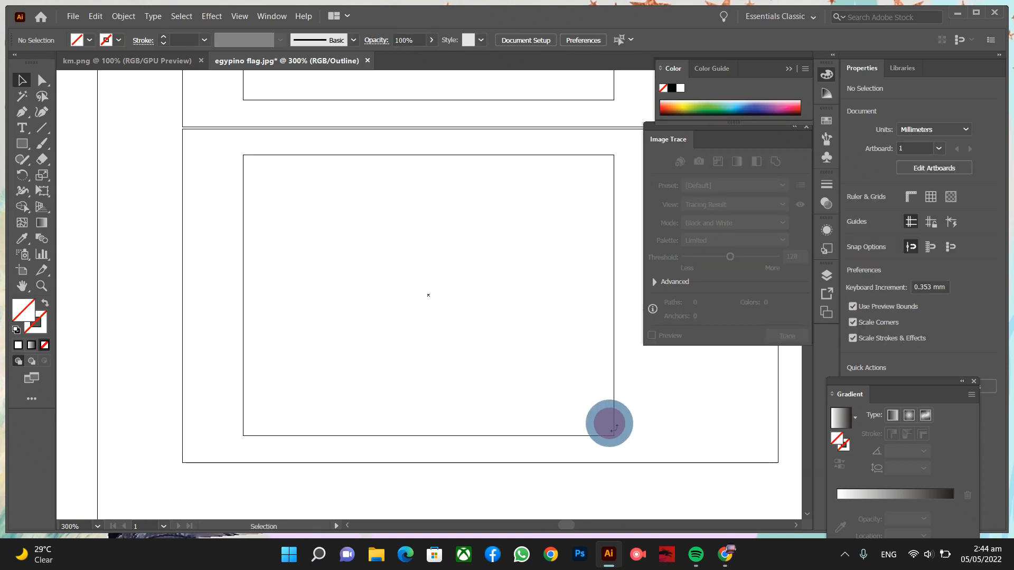
pyautogui.click(613, 431)
pyautogui.press('Delete')
pyautogui.hotkey('ctrl', 'y')
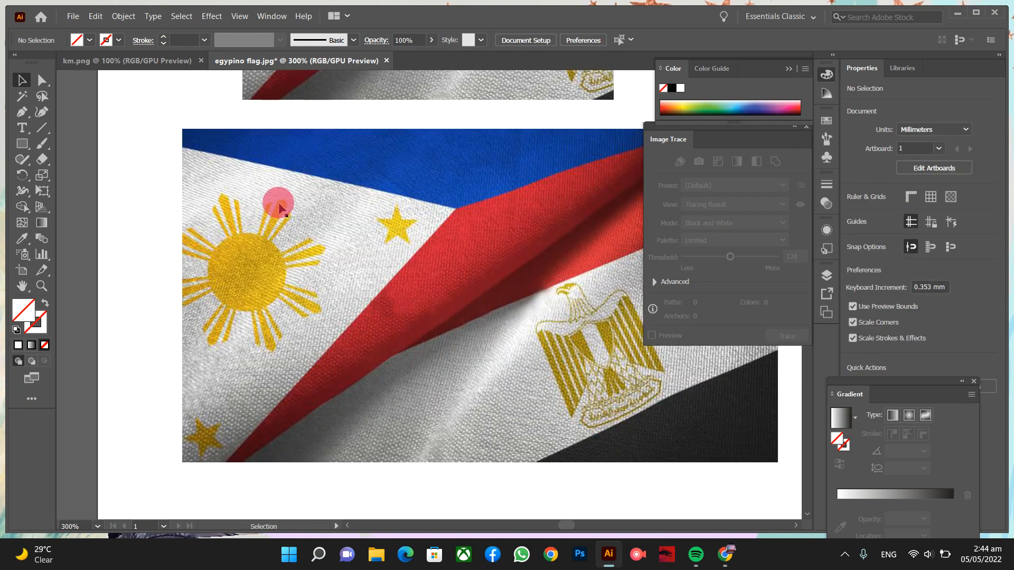
pyautogui.click(21, 143)
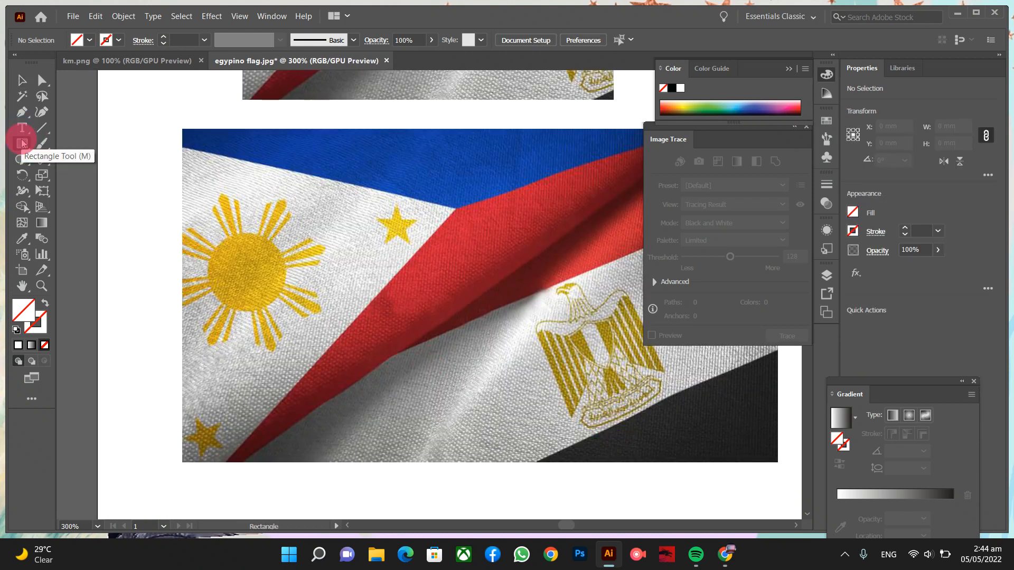
# - Draw a circle over the lower flag photo's star and red band
pyautogui.click(74, 174)
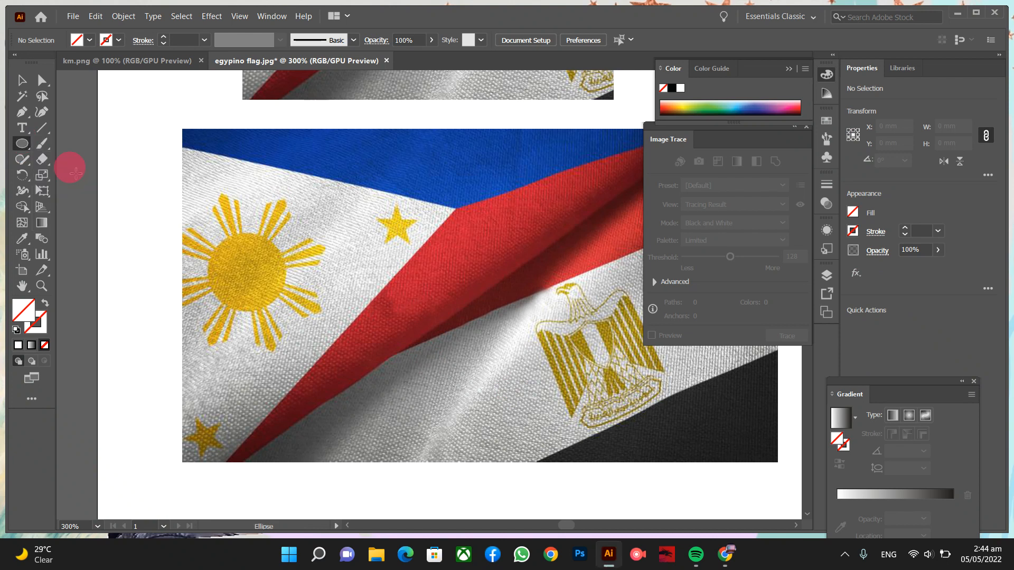
pyautogui.moveTo(312, 158)
pyautogui.mouseDown()
pyautogui.moveTo(414, 293)
pyautogui.moveTo(508, 320)
pyautogui.moveTo(495, 438)
pyautogui.moveTo(560, 364)
pyautogui.moveTo(514, 281)
pyautogui.moveTo(493, 308)
pyautogui.moveTo(509, 348)
pyautogui.mouseUp()
pyautogui.hotkey('ctrl', 'z')
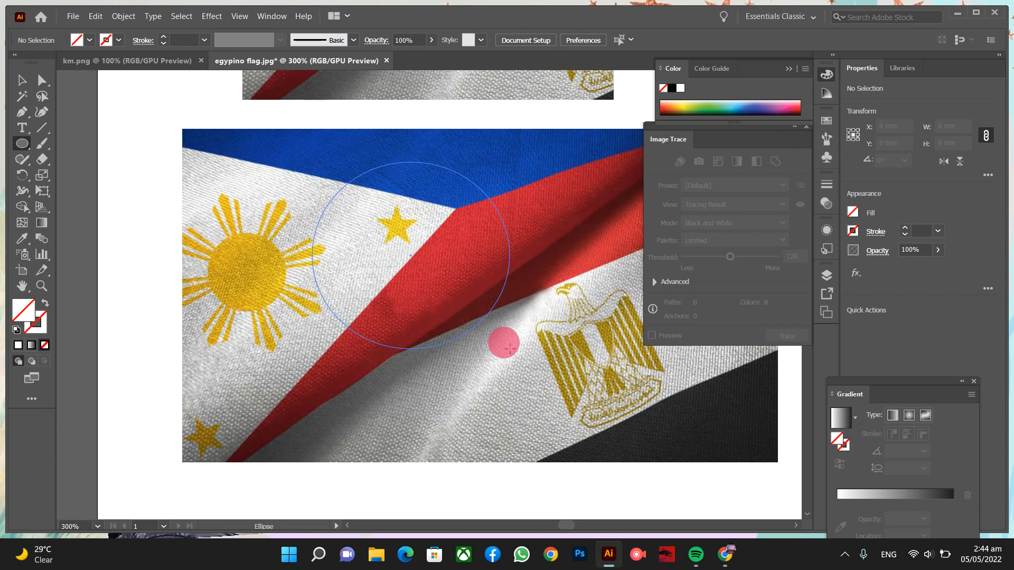
pyautogui.moveTo(509, 349); pyautogui.dragTo(388, 351)
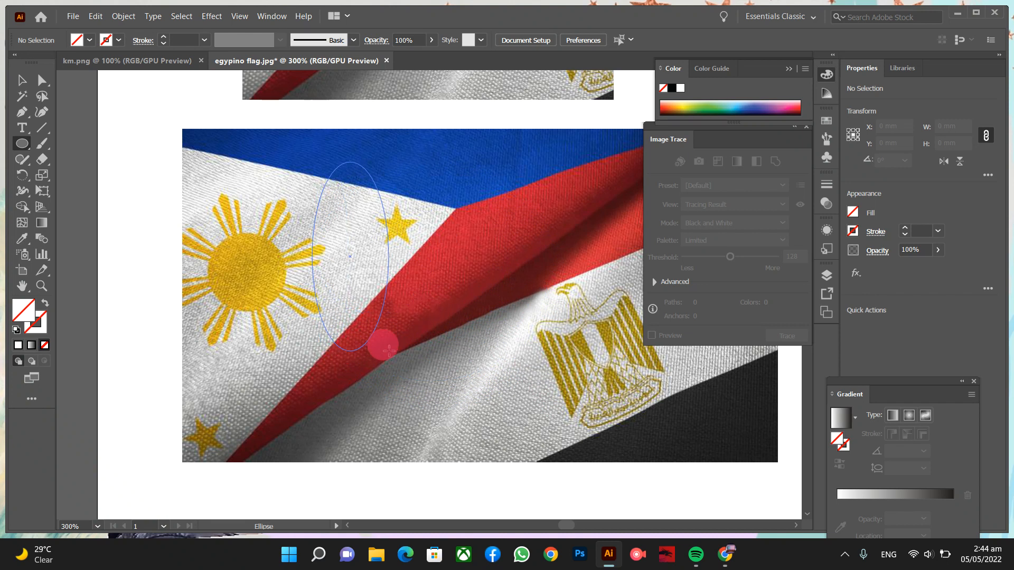
pyautogui.moveTo(388, 350); pyautogui.dragTo(587, 391)
pyautogui.click(21, 80)
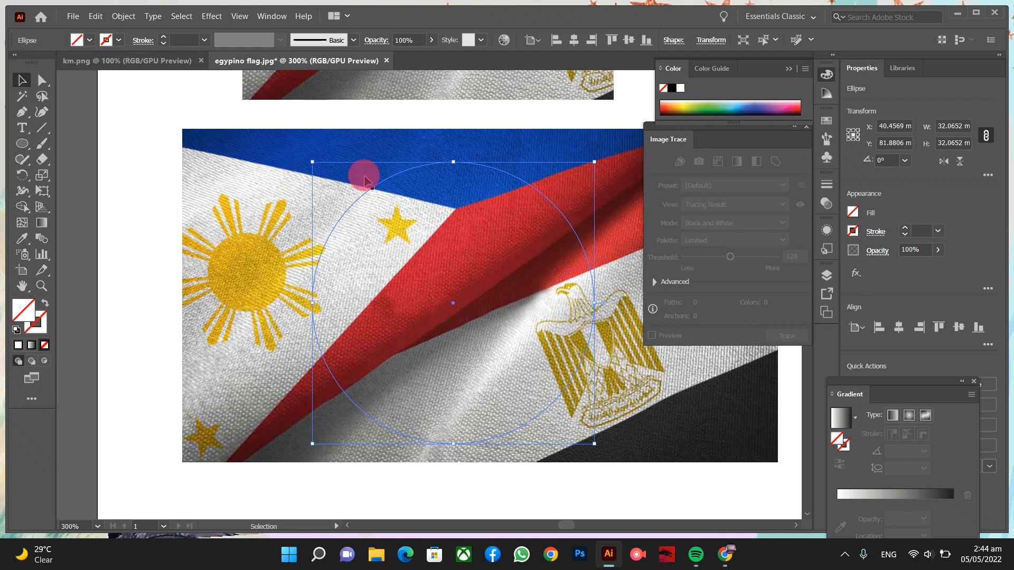
pyautogui.moveTo(452, 303); pyautogui.dragTo(430, 283)
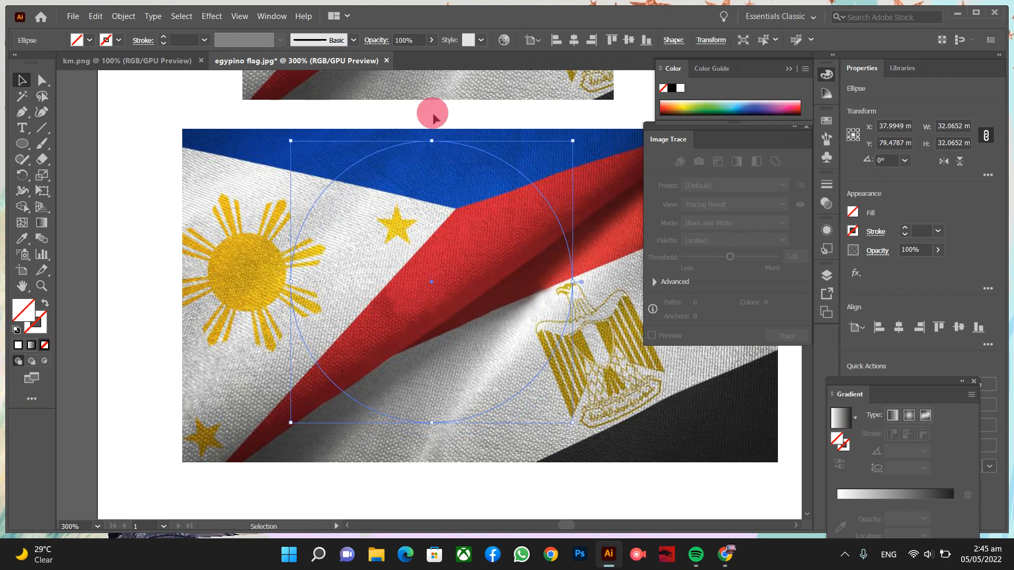
# - Clip the flag photo to the 32.07 mm circle
pyautogui.moveTo(433, 117); pyautogui.dragTo(502, 254)
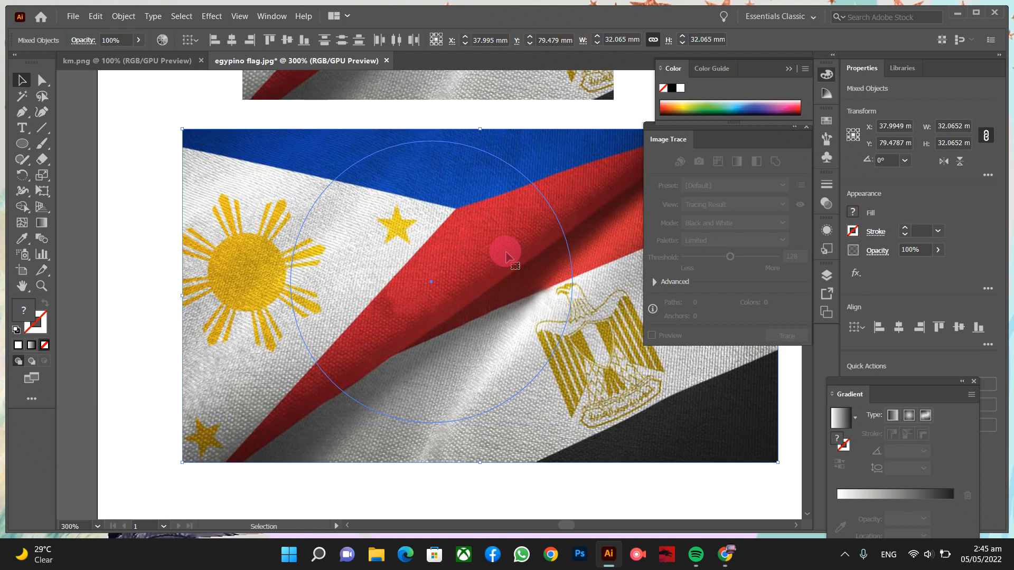
pyautogui.rightClick(506, 257)
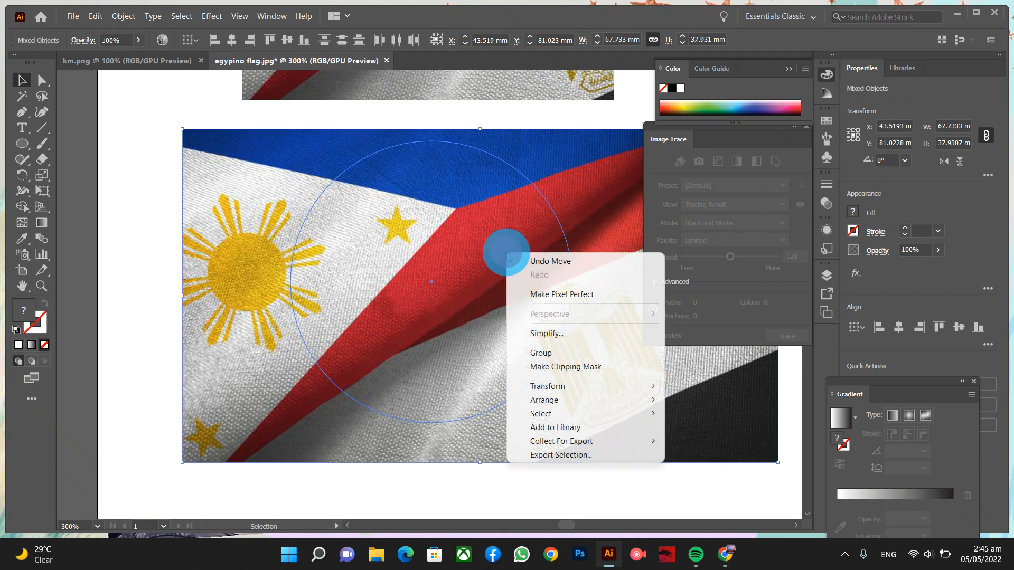
pyautogui.click(584, 368)
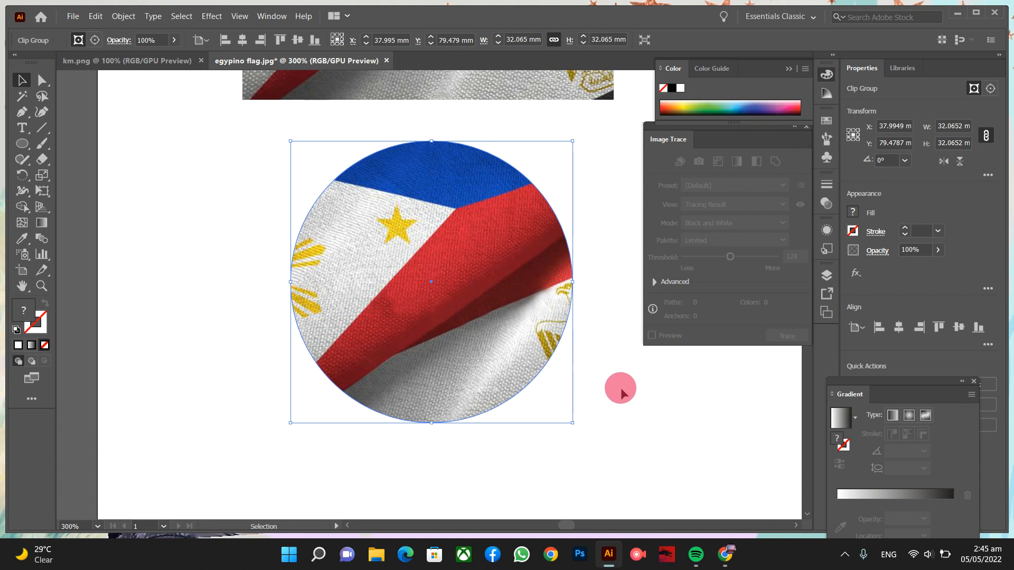
# - Duplicate the circular flag below and release the copy's clipping mask
pyautogui.scroll(-3, 620, 387)
pyautogui.scroll(-3, 620, 388)
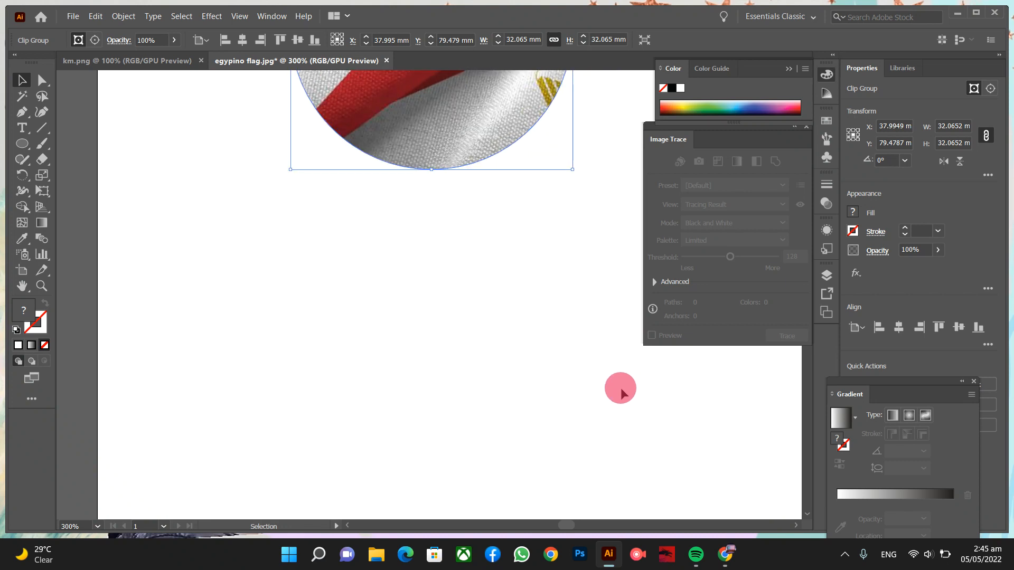
pyautogui.moveTo(472, 132); pyautogui.dragTo(480, 419)
pyautogui.rightClick(483, 393)
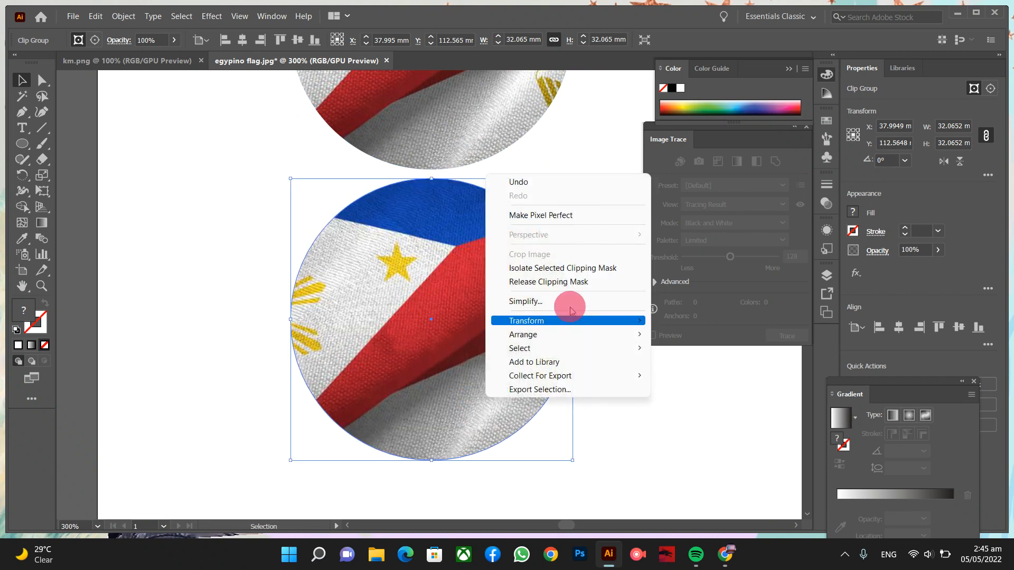
pyautogui.click(577, 281)
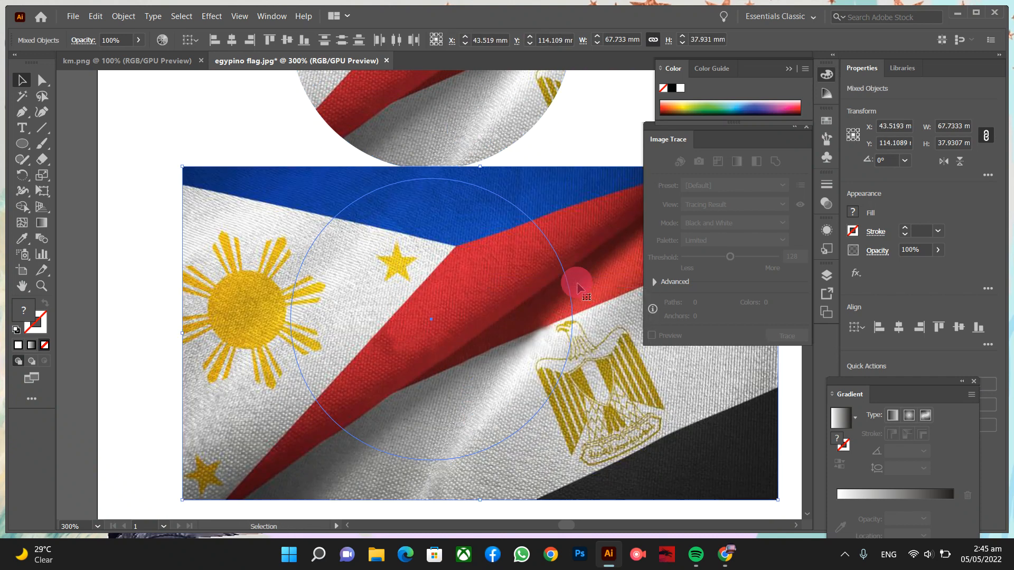
# - Delete the copy's circle path in Outline view, leaving the full 67.73 × 37.93 mm photo selected
pyautogui.click(569, 152)
pyautogui.hotkey('ctrl', 'y')
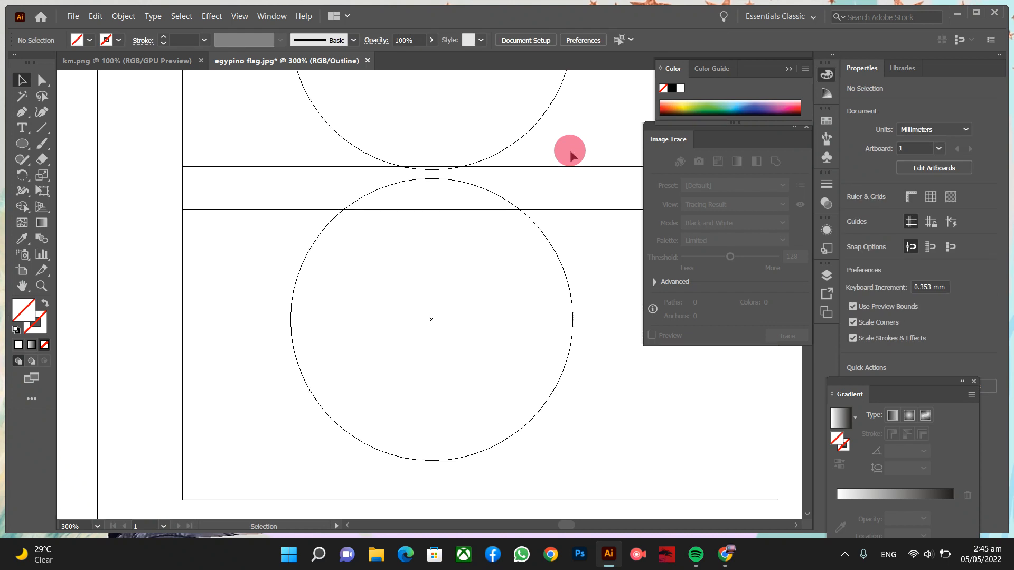
pyautogui.click(552, 247)
pyautogui.press('Delete')
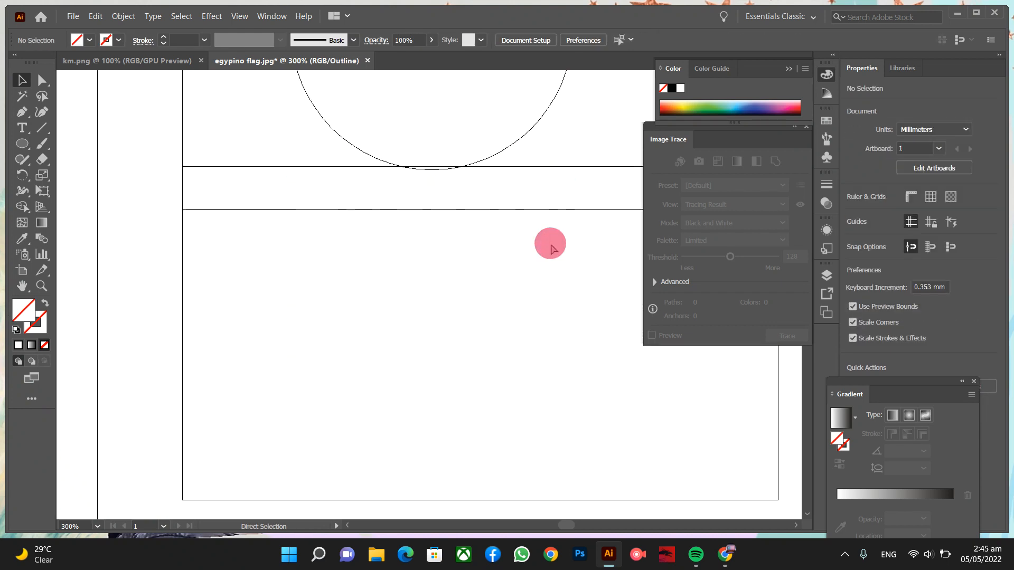
pyautogui.hotkey('ctrl', 'y')
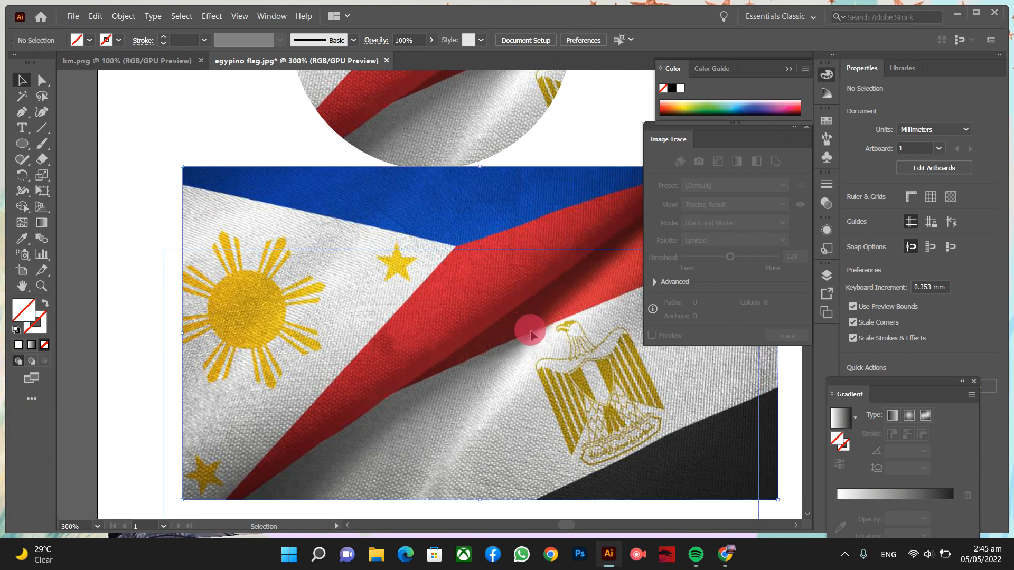
pyautogui.click(532, 326)
pyautogui.scroll(-3, 530, 331)
# - Zoom in and start a Pen path along the red band's upper edge to the top-right corner
pyautogui.hotkey('ctrl', '-')
pyautogui.hotkey('ctrl', '-')
pyautogui.hotkey('ctrl', '+')
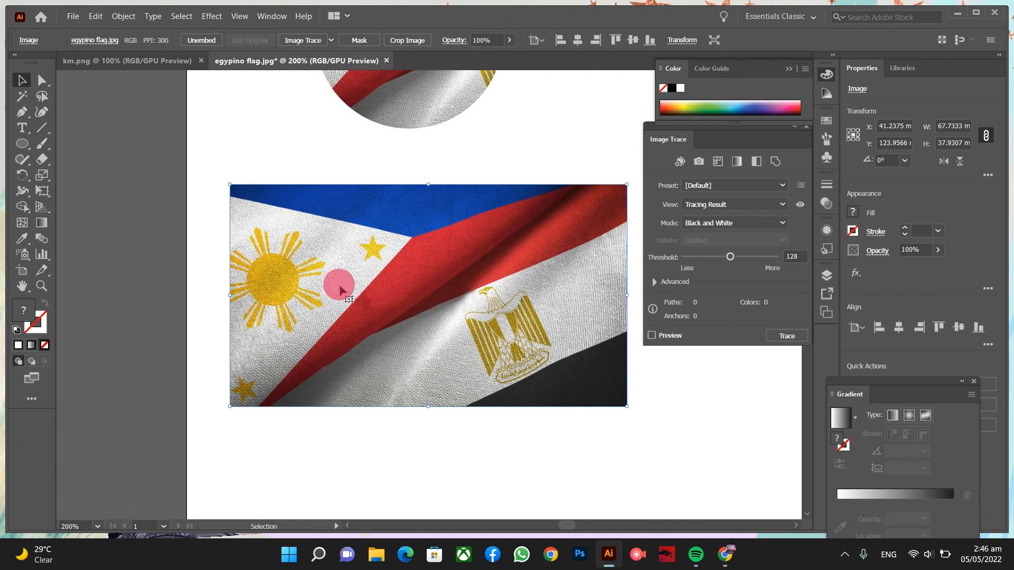
pyautogui.scroll(1, 339, 289)
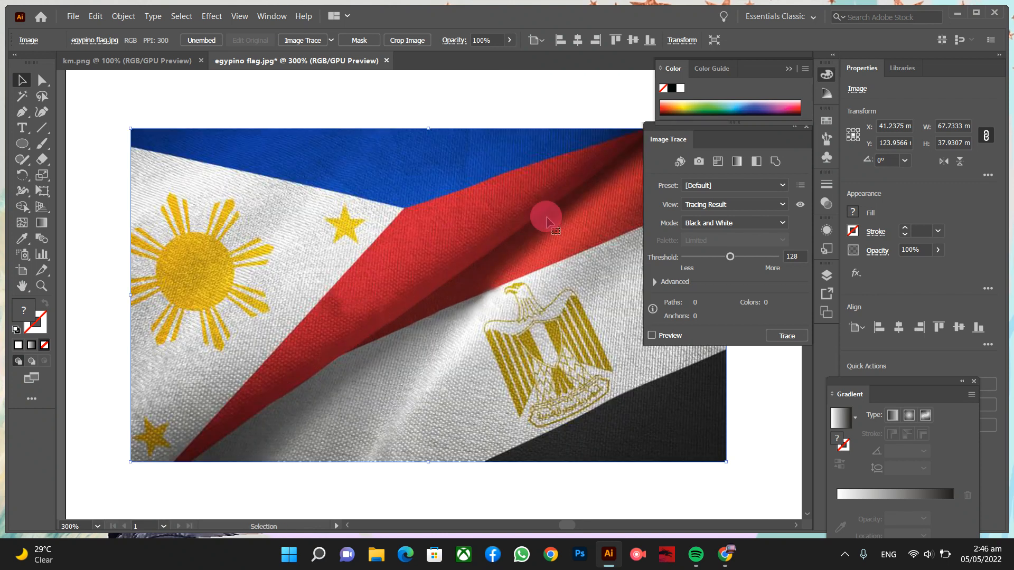
pyautogui.hscroll(3, 547, 221)
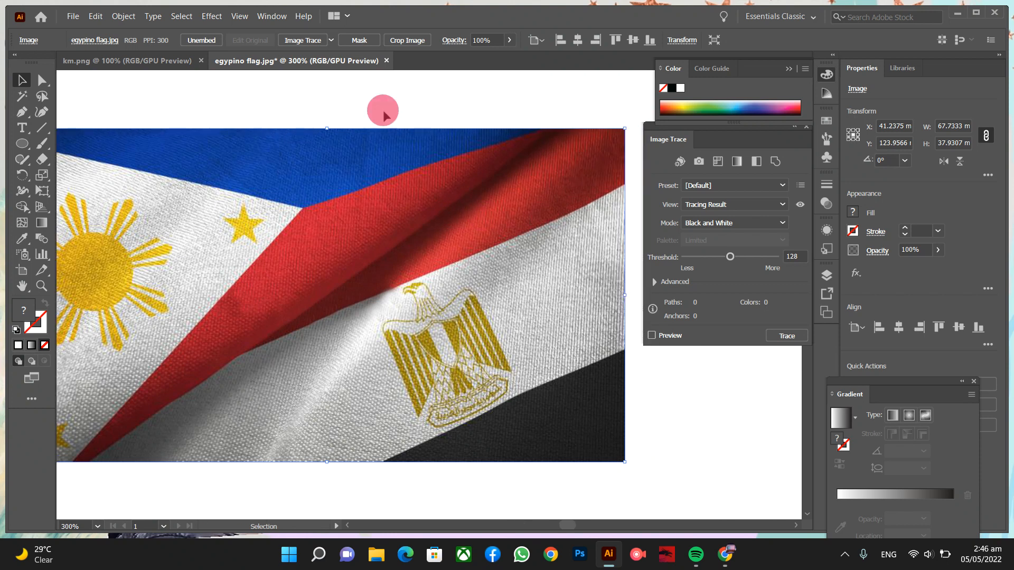
pyautogui.click(23, 113)
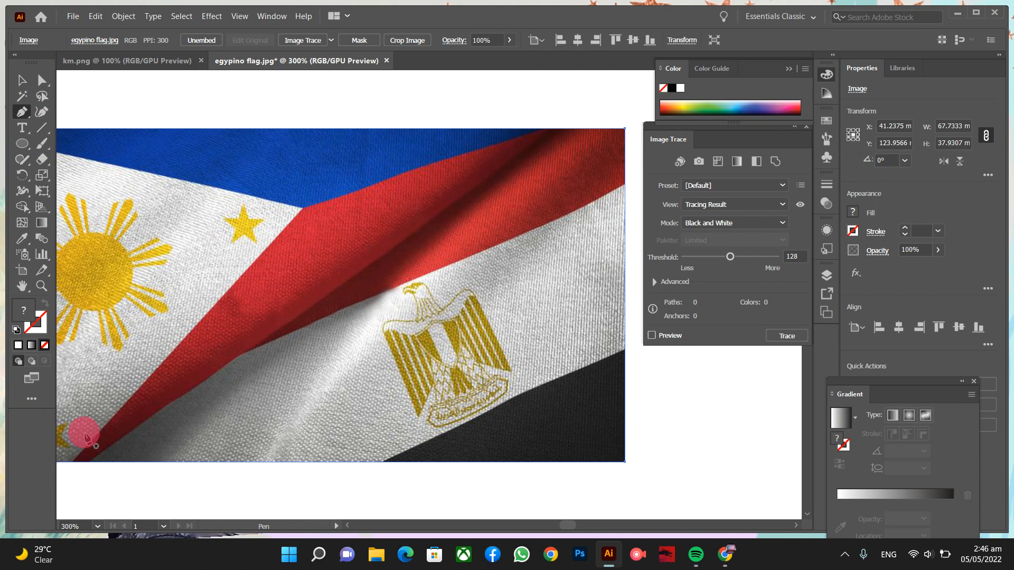
pyautogui.click(72, 461)
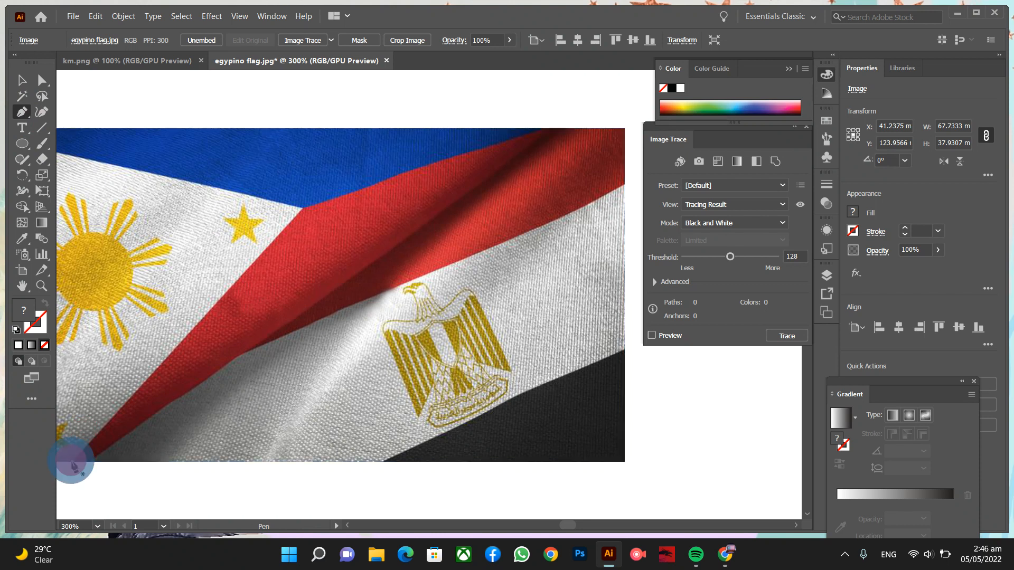
pyautogui.click(217, 302)
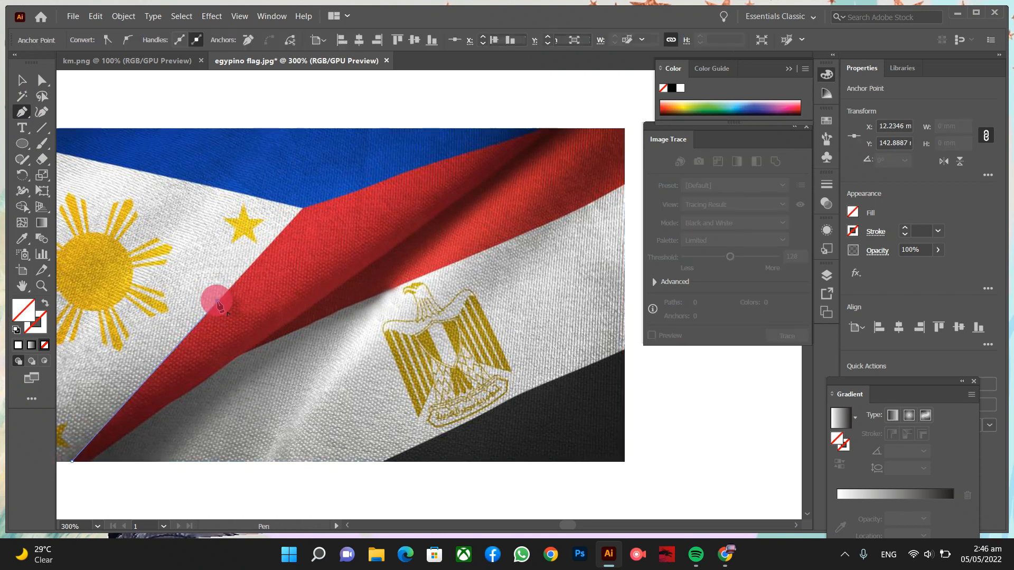
pyautogui.click(301, 210)
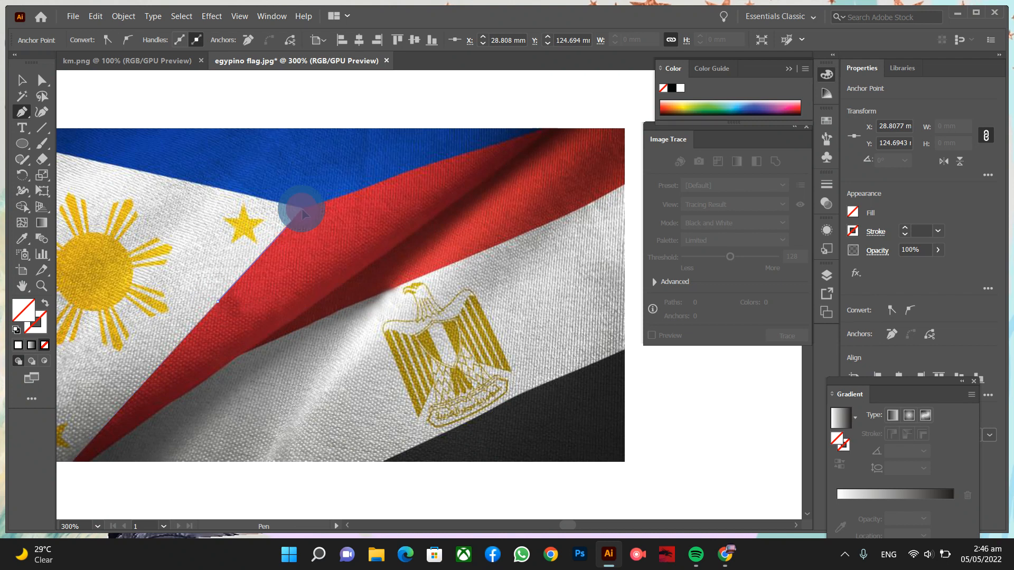
pyautogui.click(540, 129)
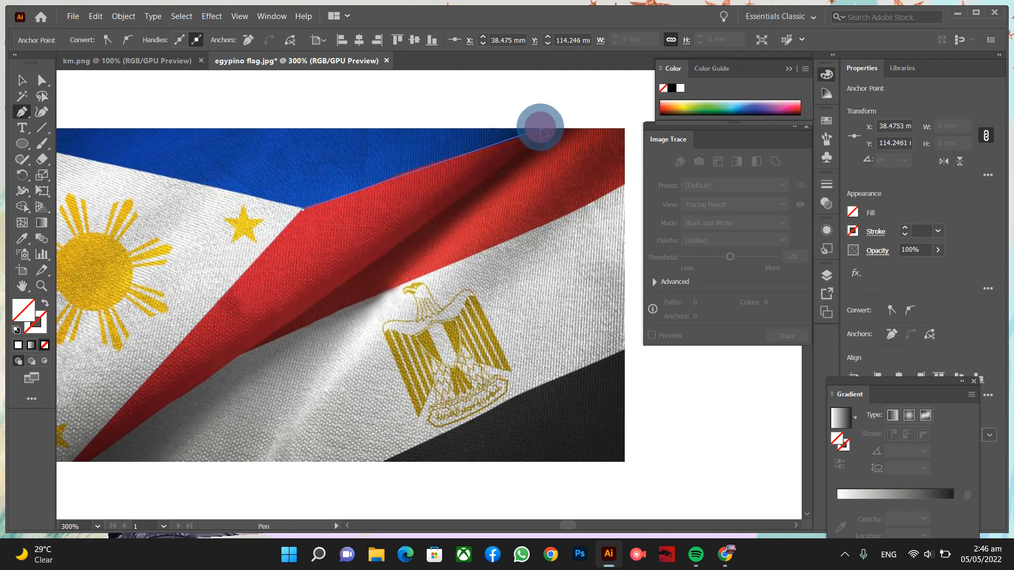
pyautogui.click(624, 129)
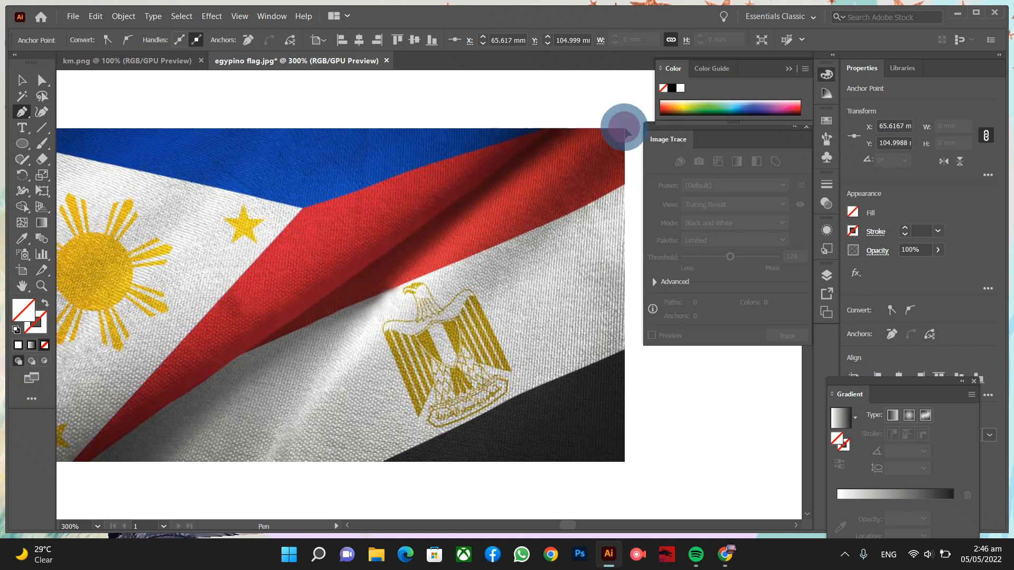
# - Trace the red band's lower edge back down and close the path at the start point
pyautogui.click(624, 185)
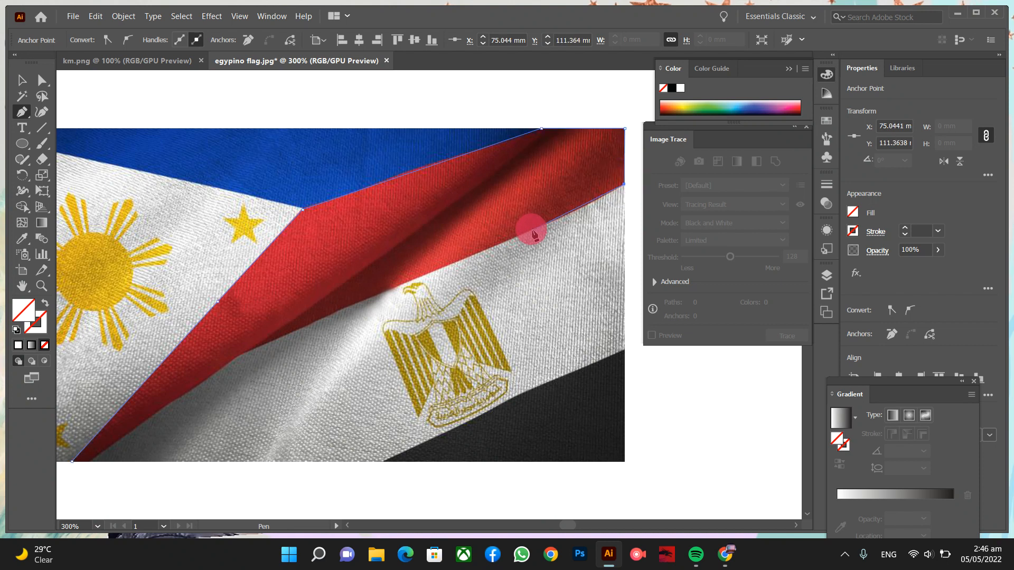
pyautogui.click(533, 230)
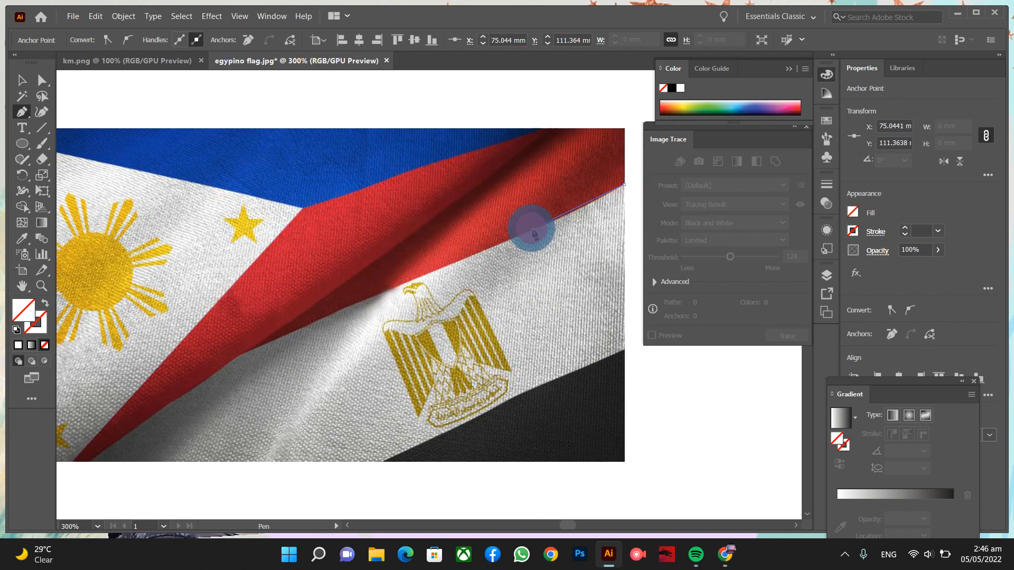
pyautogui.click(403, 284)
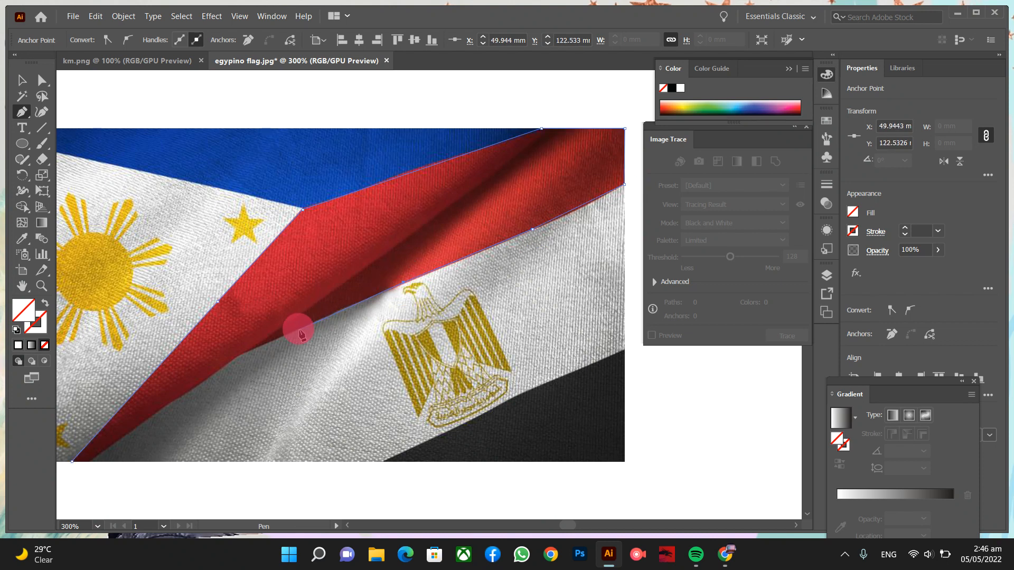
pyautogui.click(241, 354)
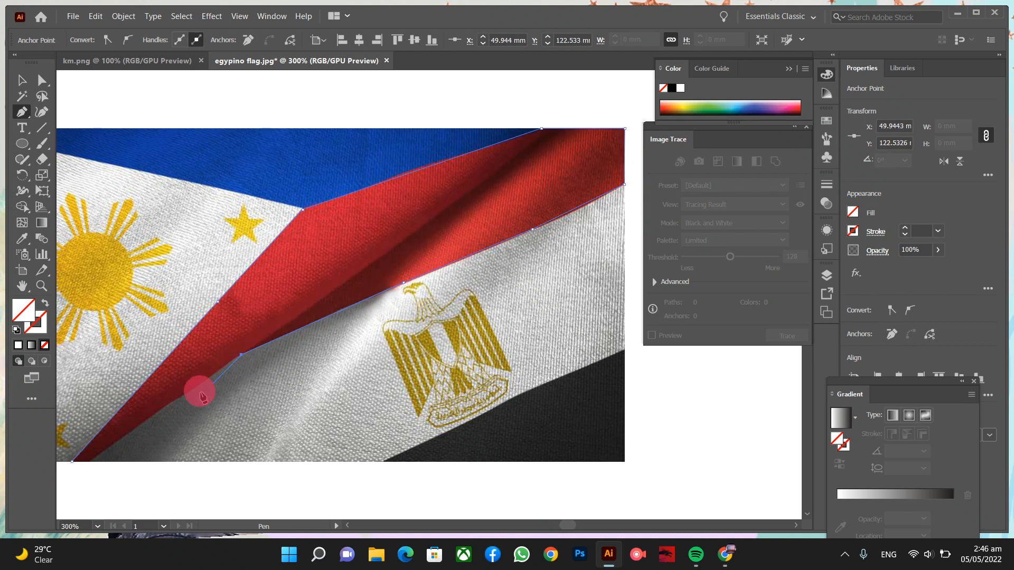
pyautogui.click(88, 462)
pyautogui.click(71, 462)
# - Select the traced path together with the flag photo
pyautogui.click(21, 81)
pyautogui.moveTo(257, 108); pyautogui.dragTo(384, 288)
pyautogui.rightClick(384, 287)
# - Make the clipping mask so only the red diagonal band shows, then deselect and zoom out
pyautogui.click(452, 400)
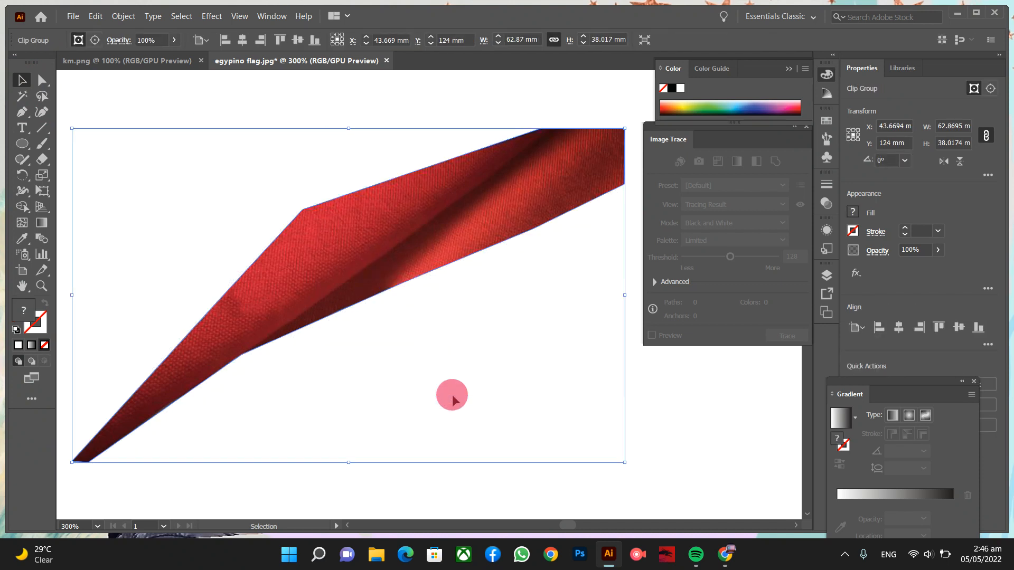
pyautogui.click(672, 422)
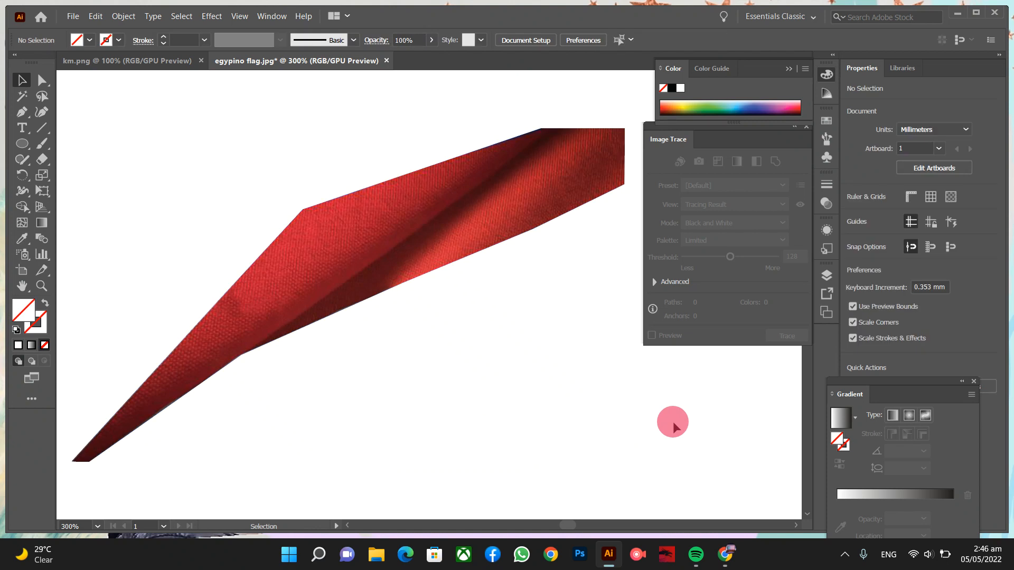
pyautogui.hotkey('ctrl', '-')
pyautogui.hotkey('ctrl', '-')
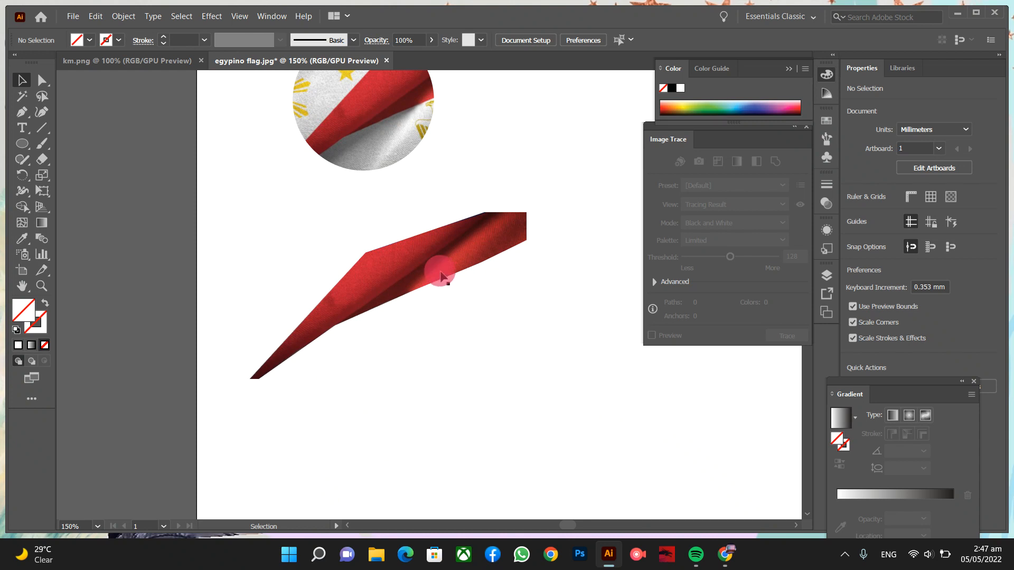
pyautogui.scroll(-1, 440, 273)
pyautogui.scroll(-5, 440, 271)
pyautogui.scroll(1, 441, 269)
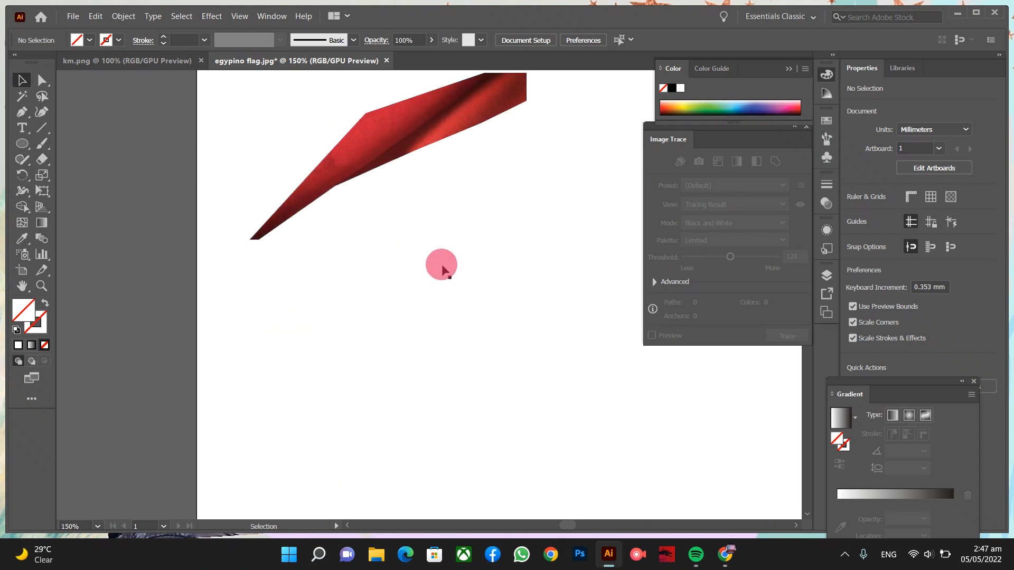
# - Duplicate the red band piece below and release the copy's clipping mask
pyautogui.click(449, 114)
pyautogui.moveTo(449, 114); pyautogui.dragTo(453, 335)
pyautogui.rightClick(452, 336)
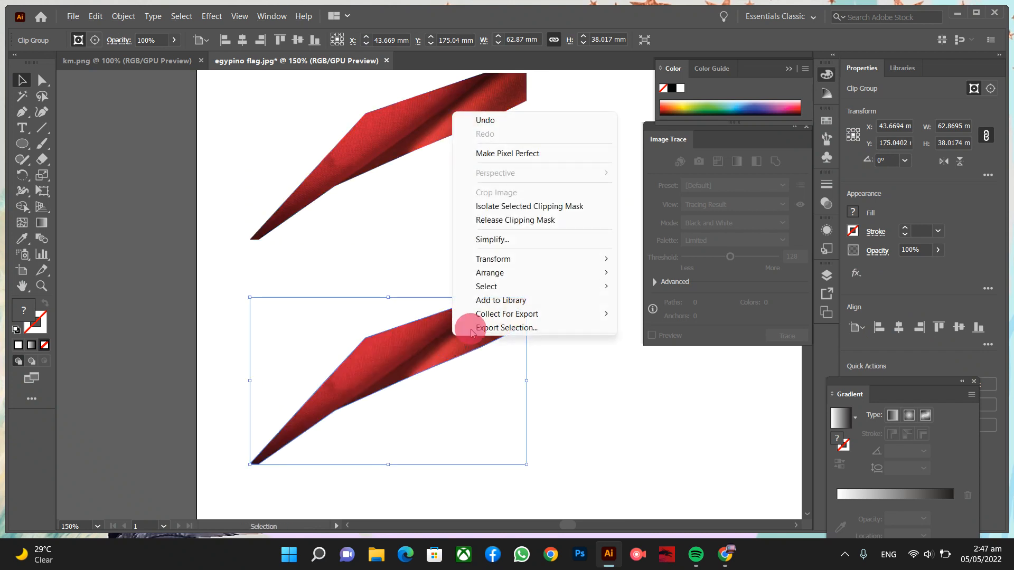
pyautogui.click(590, 226)
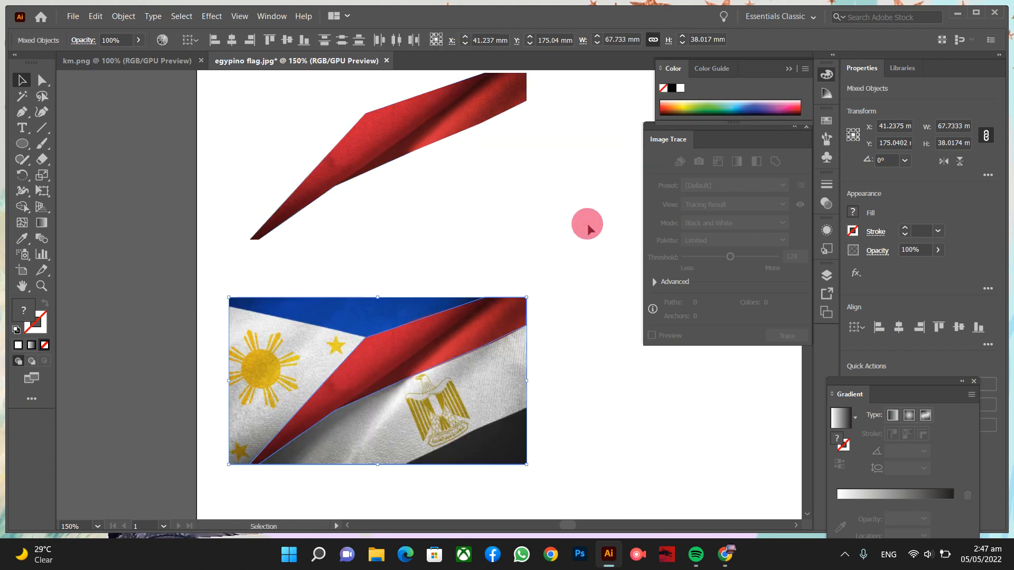
# - Delete the copy's traced path in Outline view, leaving a full 67.73 × 37.93 mm flag photo
pyautogui.click(578, 263)
pyautogui.hotkey('ctrl', 'y')
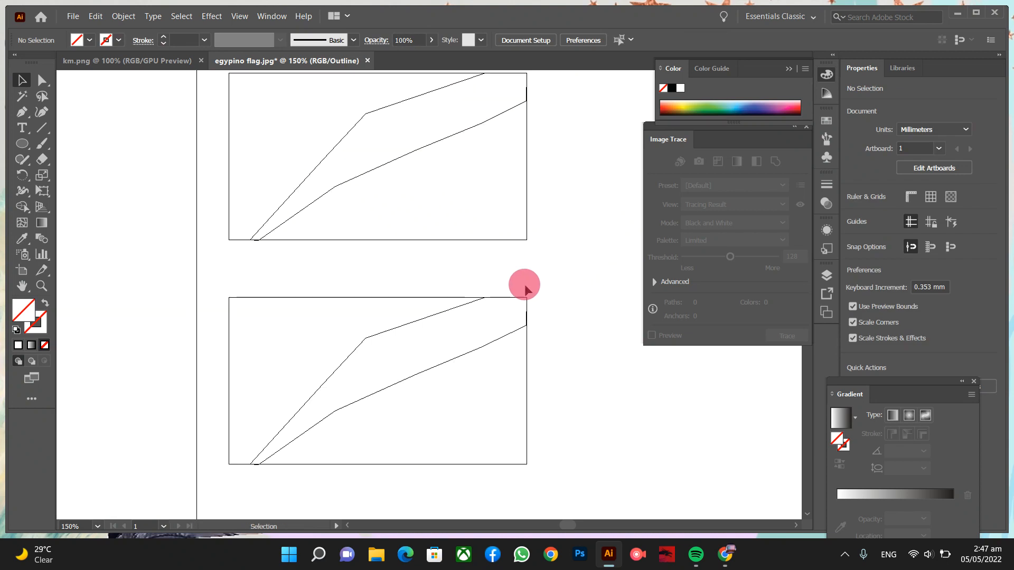
pyautogui.click(467, 305)
pyautogui.click(466, 301)
pyautogui.click(467, 305)
pyautogui.moveTo(423, 310); pyautogui.dragTo(435, 325)
pyautogui.press('Delete')
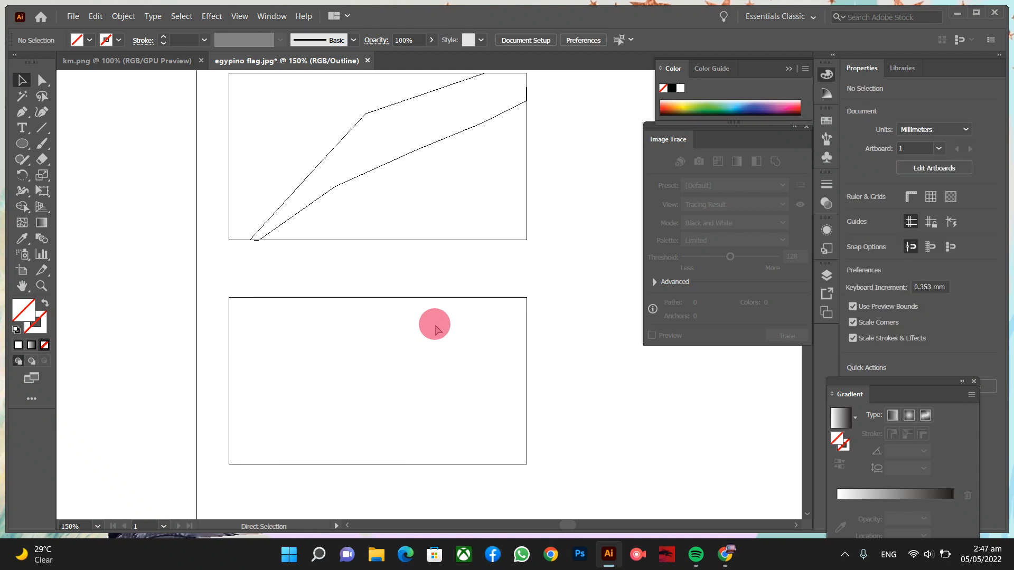
pyautogui.hotkey('ctrl', 'y')
pyautogui.moveTo(435, 331); pyautogui.dragTo(458, 332)
pyautogui.press('a')
pyautogui.hotkey('ctrl', '=')
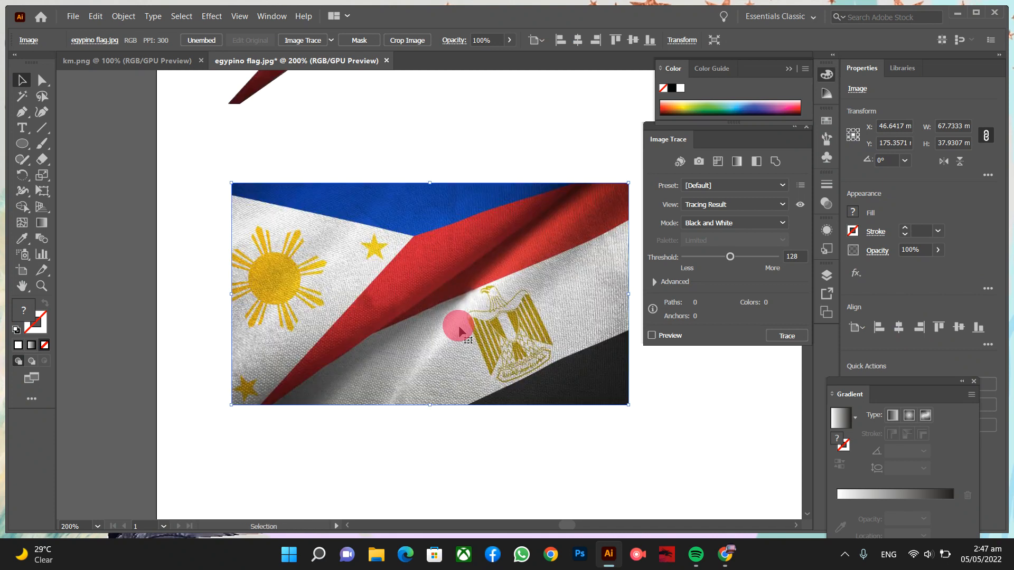
# - Type a letter 'R' on the lower flag photo
pyautogui.click(24, 129)
pyautogui.click(324, 243)
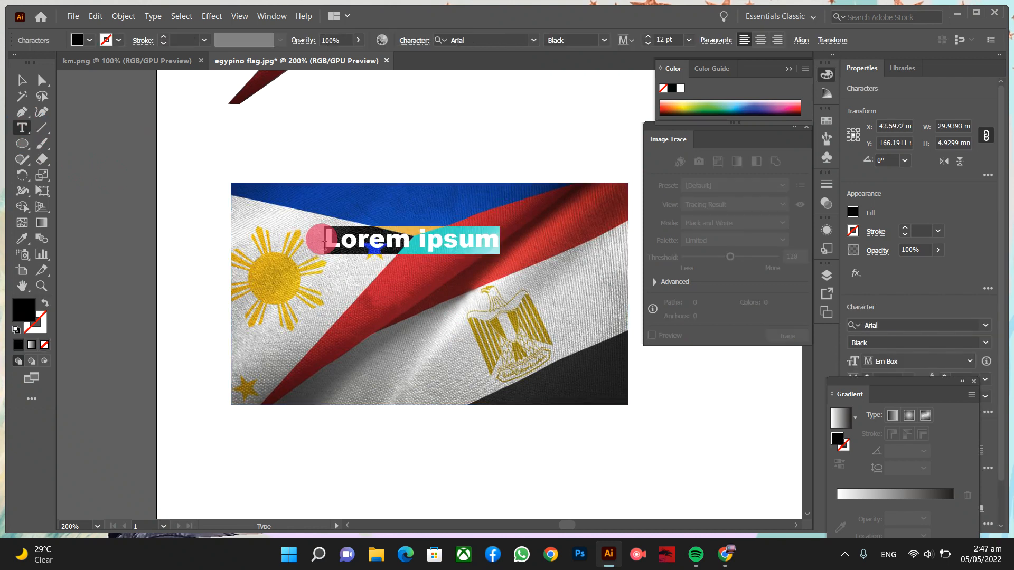
pyautogui.write('R')
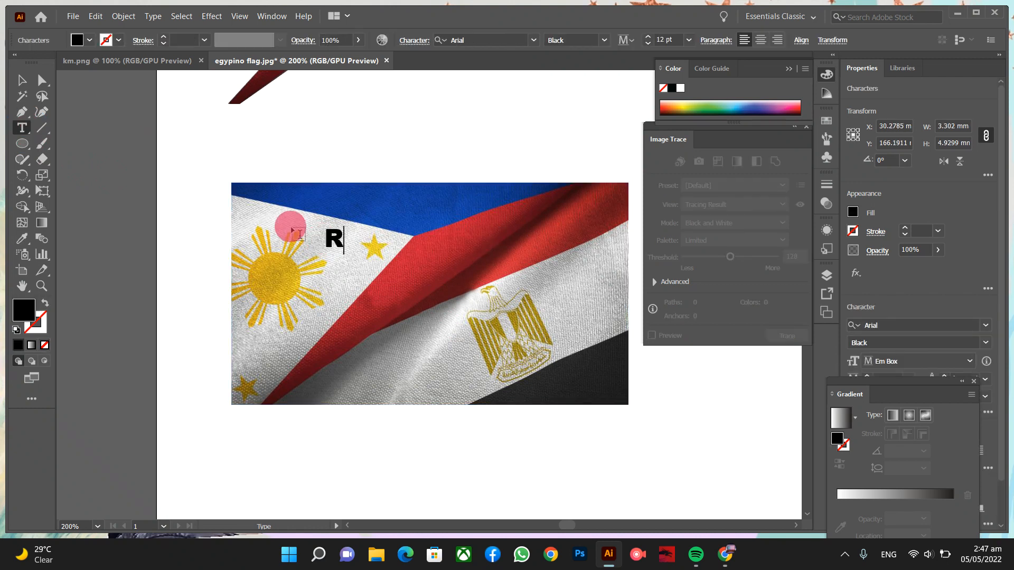
pyautogui.click(21, 80)
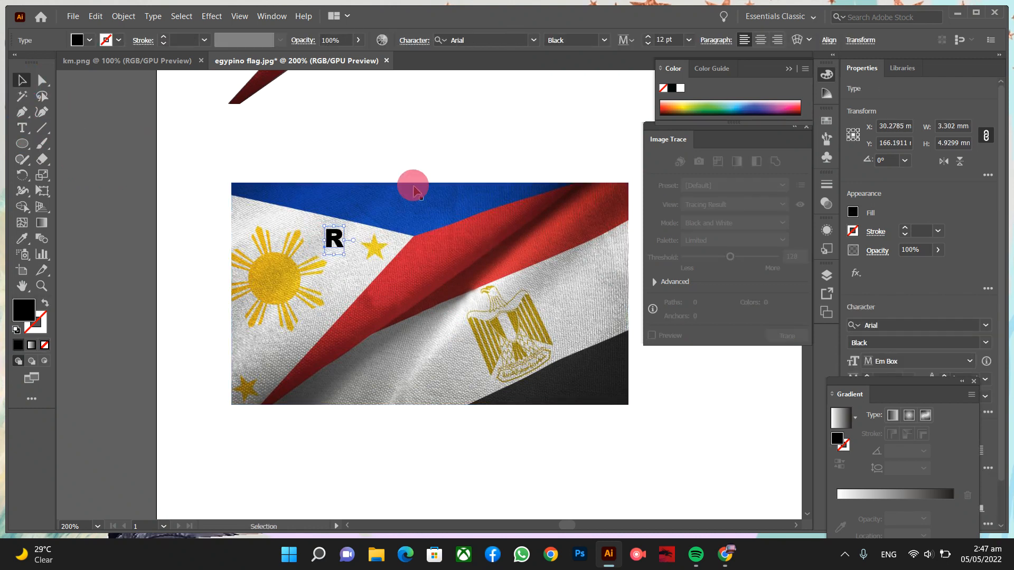
# - Stretch the R's bounding box so it covers most of the flag, at size 132.861
pyautogui.moveTo(346, 255); pyautogui.dragTo(608, 460)
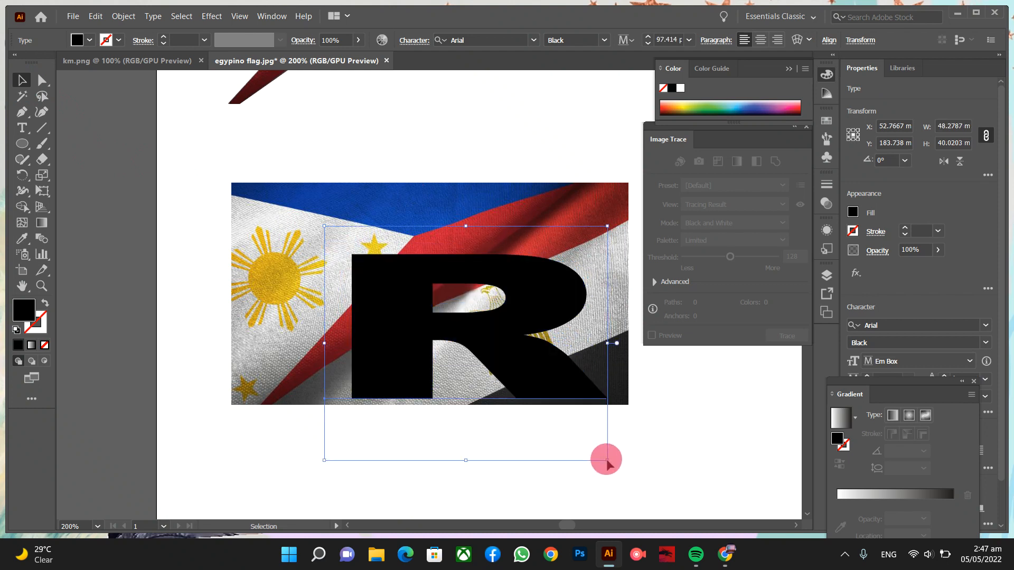
pyautogui.moveTo(324, 344); pyautogui.dragTo(219, 319)
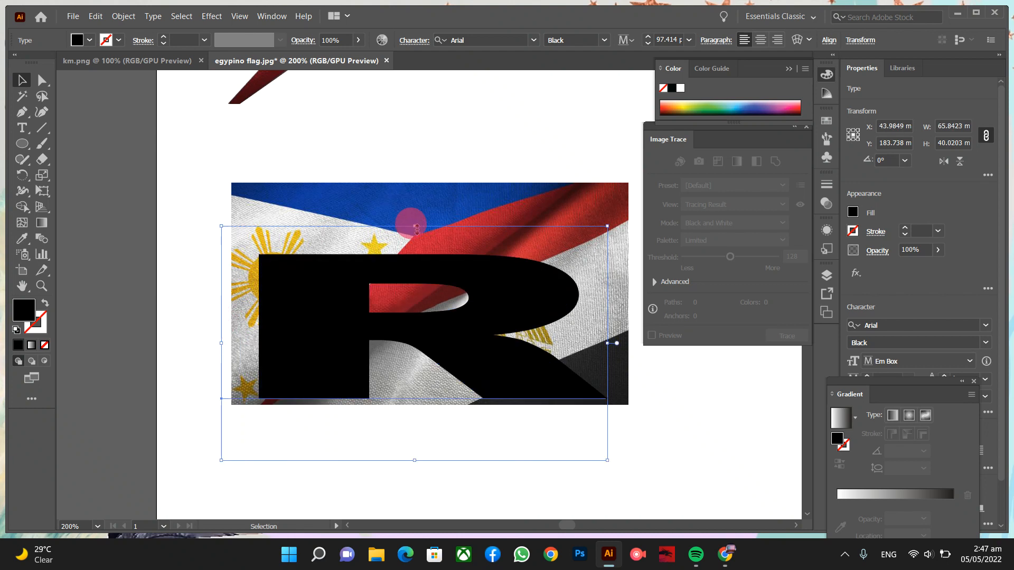
pyautogui.moveTo(415, 226); pyautogui.dragTo(407, 160)
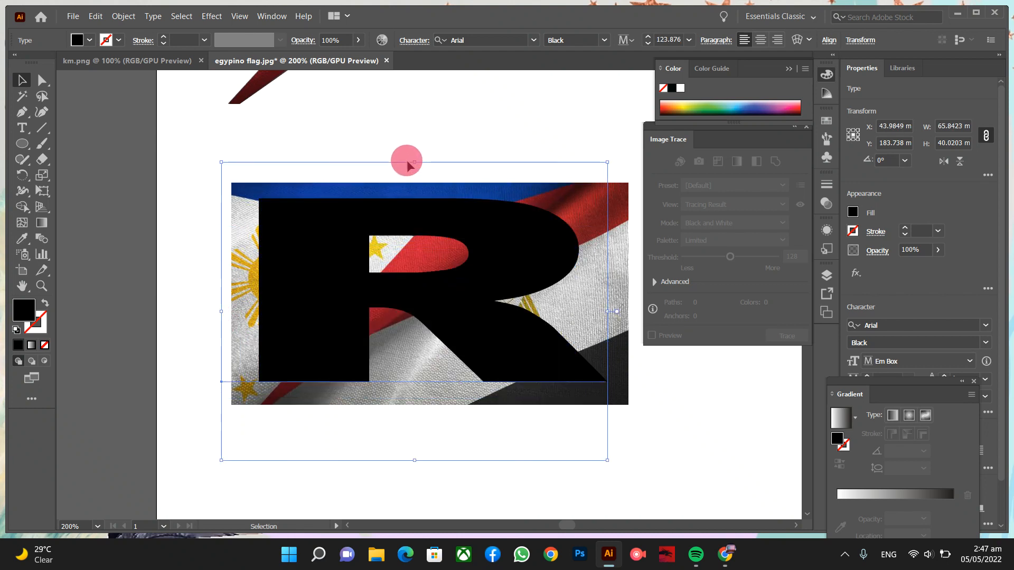
pyautogui.moveTo(414, 460); pyautogui.dragTo(412, 481)
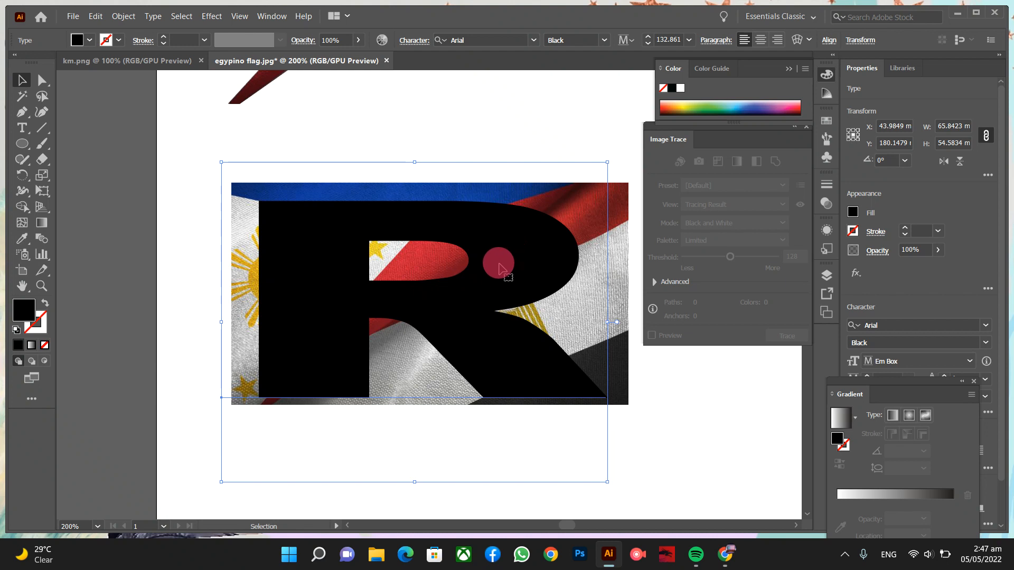
# - Convert the R text to outlines, giving a 59.44 × 33.55 mm group over the flag photo
pyautogui.rightClick(517, 256)
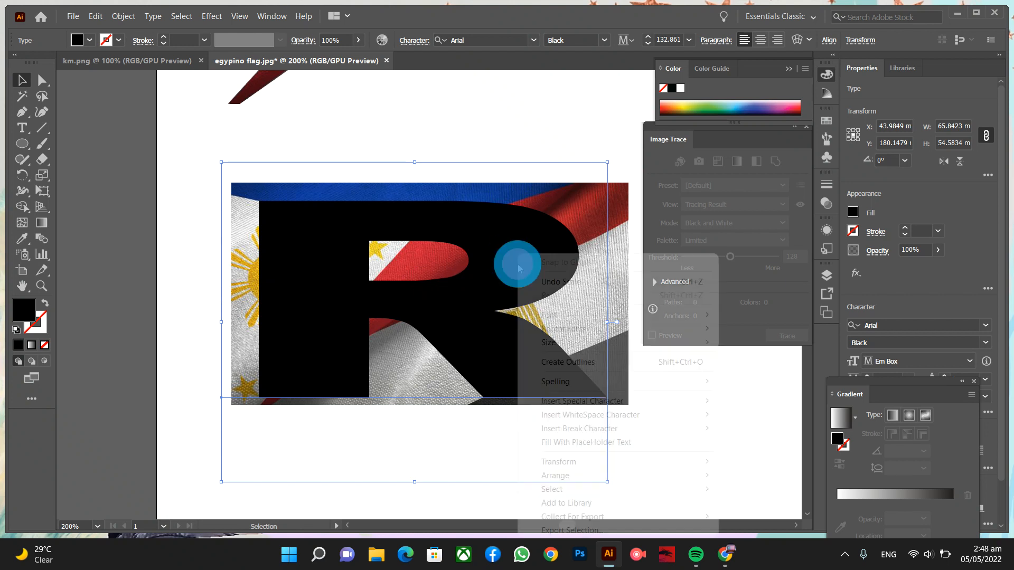
pyautogui.click(563, 363)
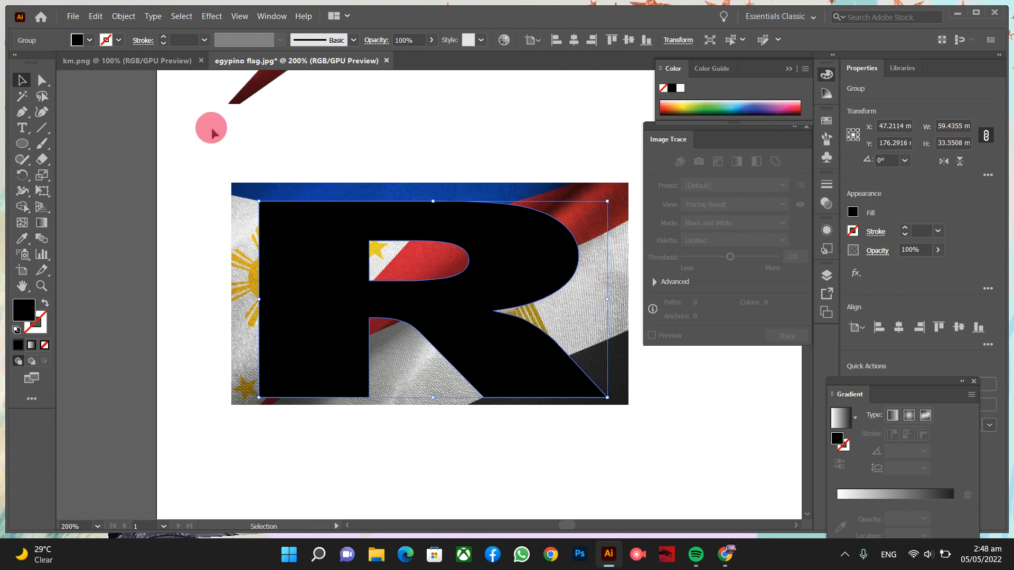
# - Set the R's fill to None so only its outline remains
pyautogui.click(86, 43)
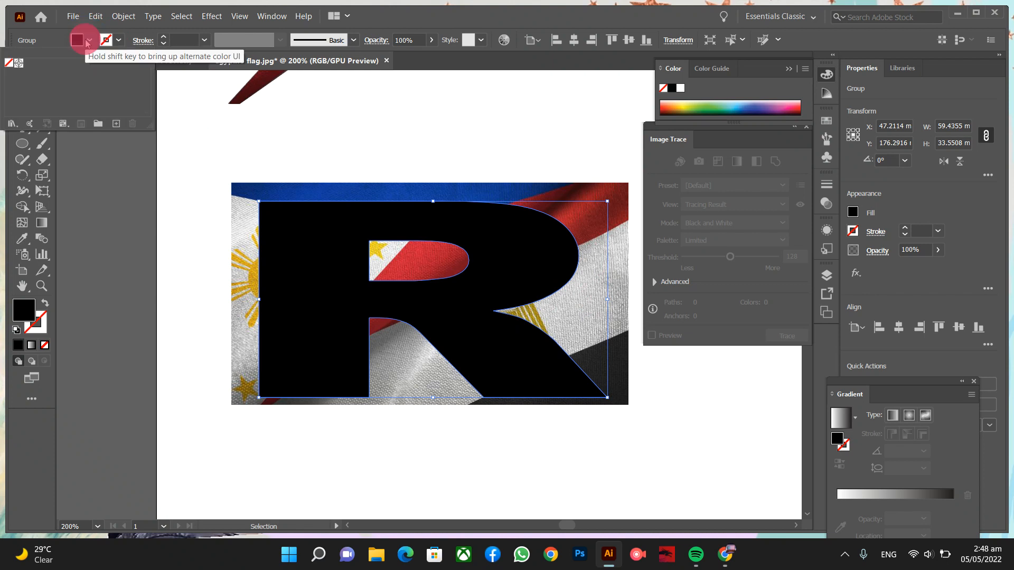
pyautogui.click(9, 63)
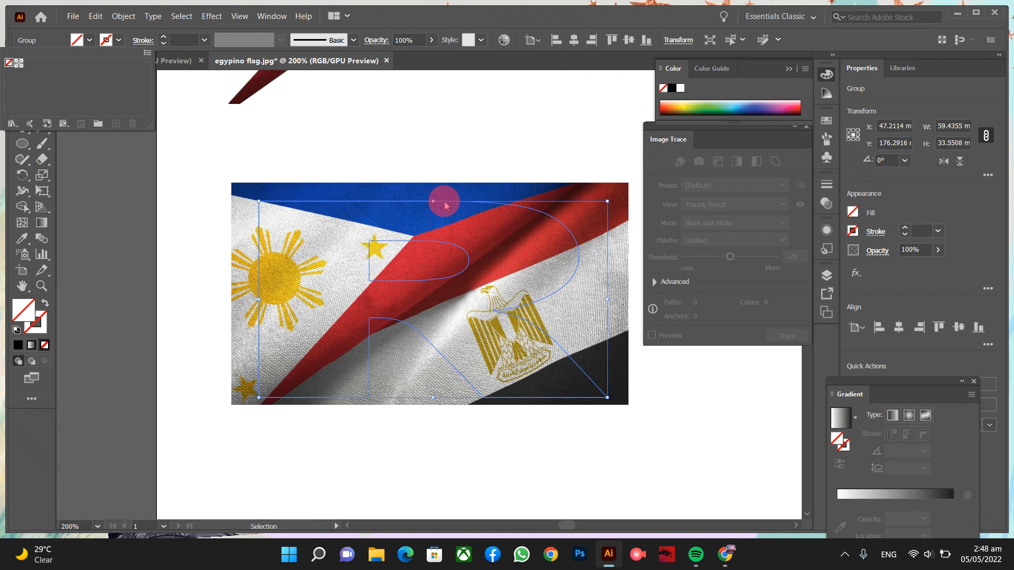
pyautogui.click(445, 202)
# - Align the R outline over the flag photo at X 49.55, Y 174.76 mm, then select both
pyautogui.moveTo(454, 218); pyautogui.dragTo(468, 216)
pyautogui.hotkey('ctrl', 'y')
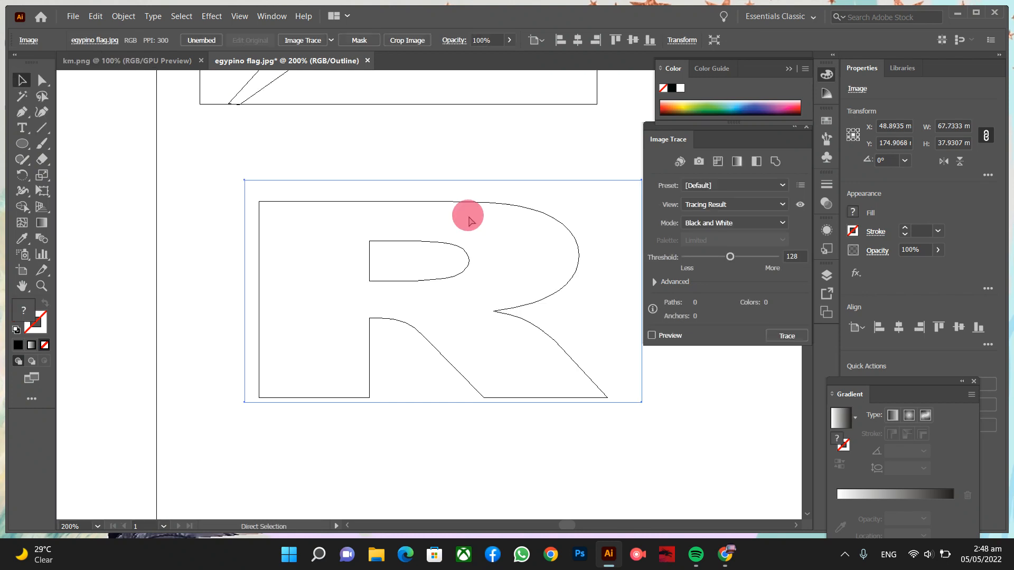
pyautogui.click(456, 246)
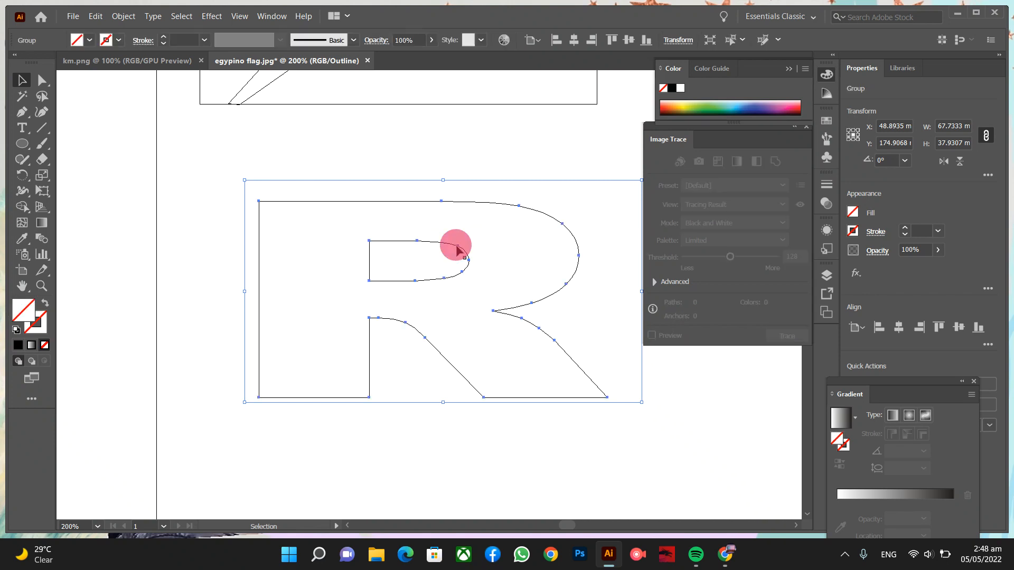
pyautogui.hotkey('ctrl', 'y')
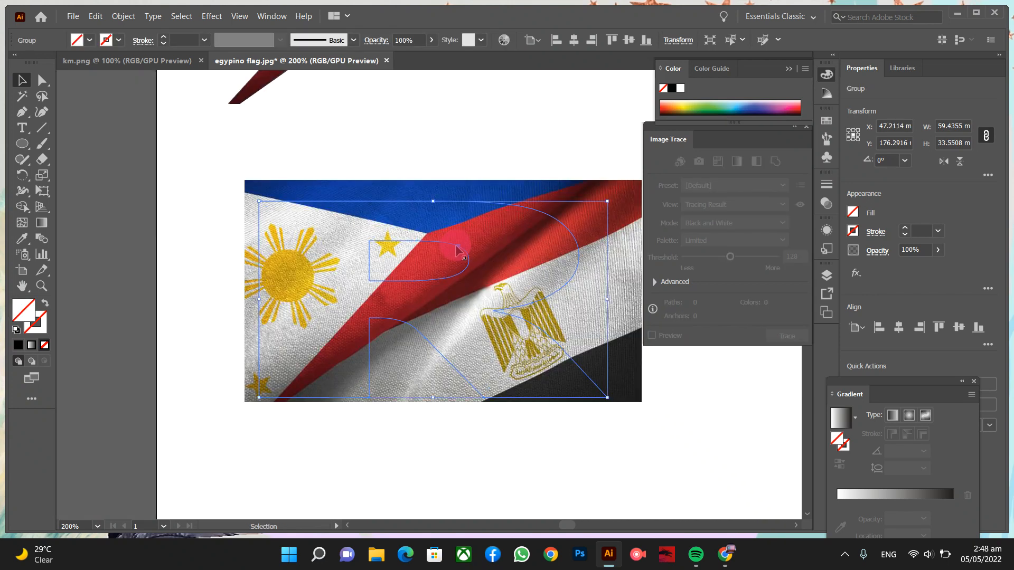
pyautogui.moveTo(457, 247)
pyautogui.mouseDown()
pyautogui.moveTo(446, 237)
pyautogui.moveTo(469, 241)
pyautogui.mouseUp()
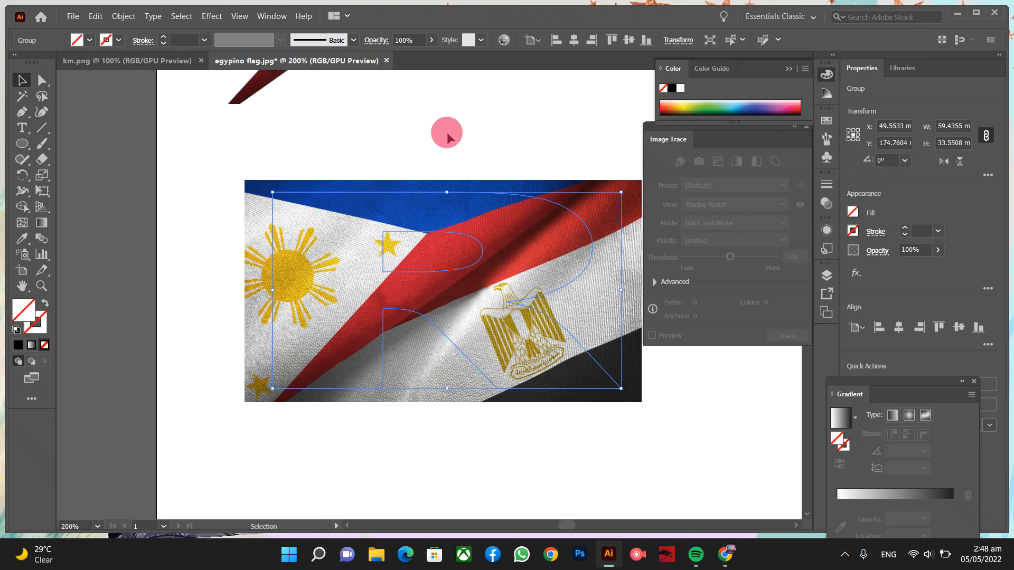
pyautogui.moveTo(447, 133); pyautogui.dragTo(519, 305)
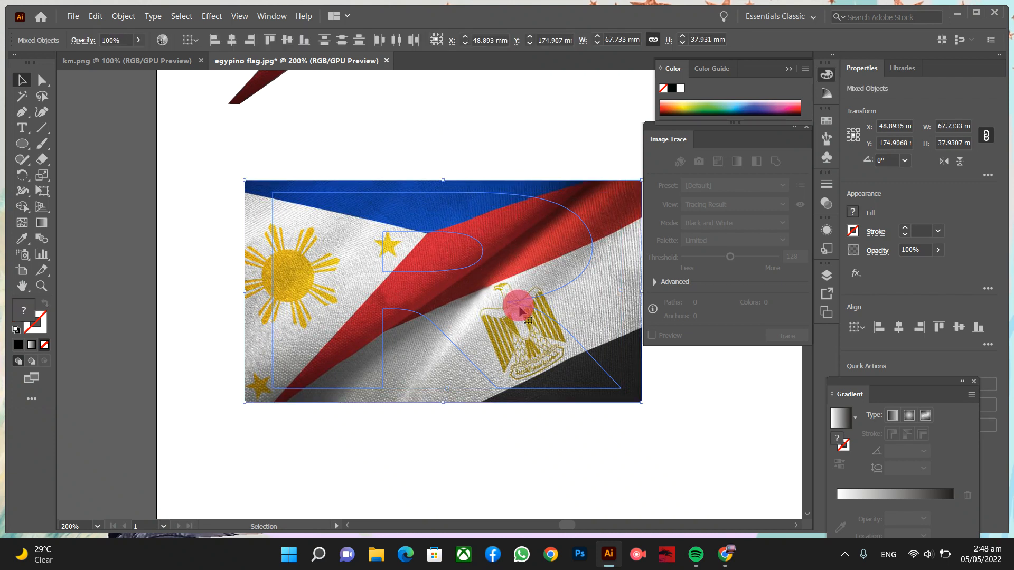
# - Make a clipping mask of the flag photo inside the R and zoom in on the result
pyautogui.rightClick(516, 249)
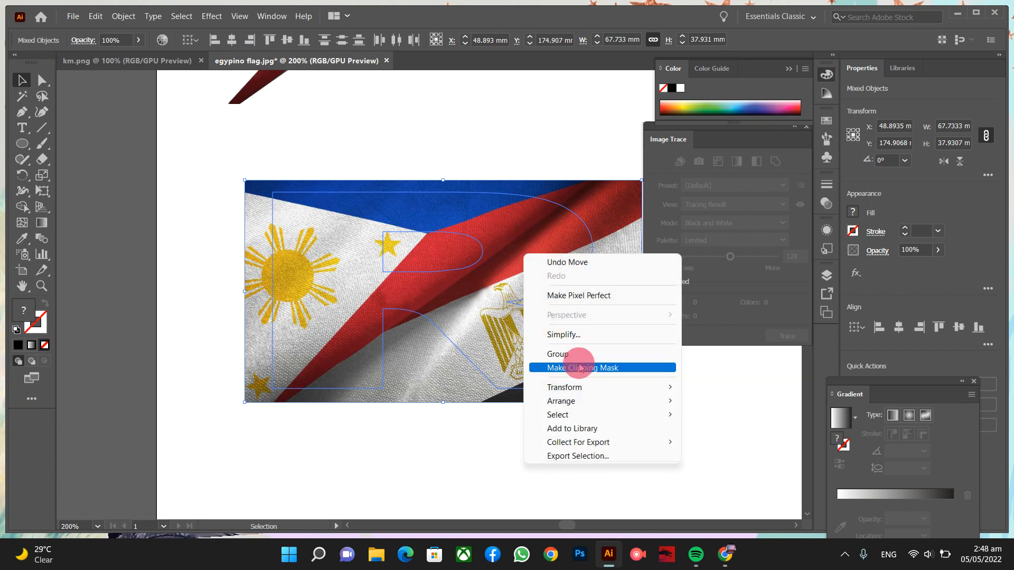
pyautogui.click(580, 367)
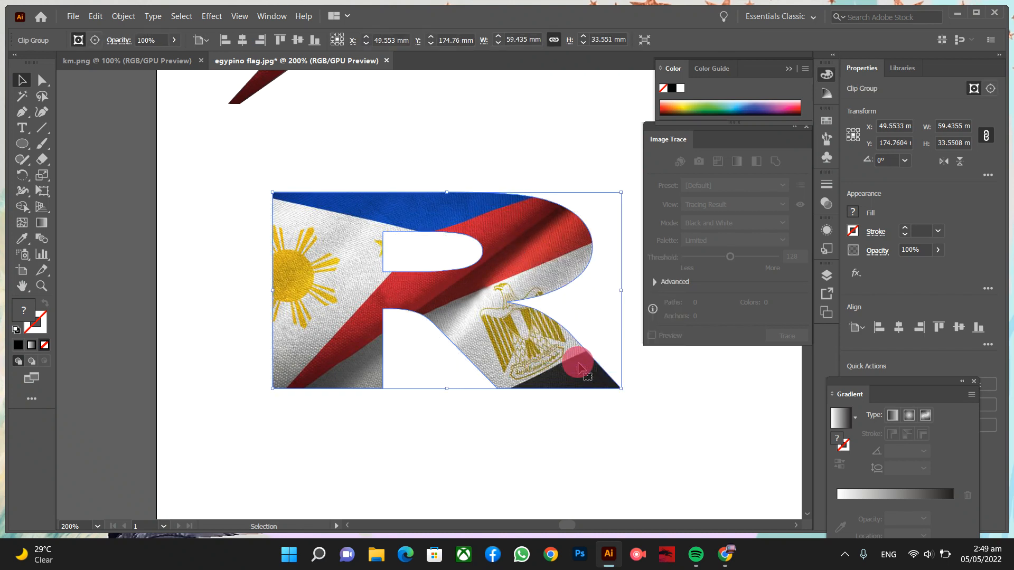
pyautogui.click(672, 420)
pyautogui.hotkey('ctrl', '+')
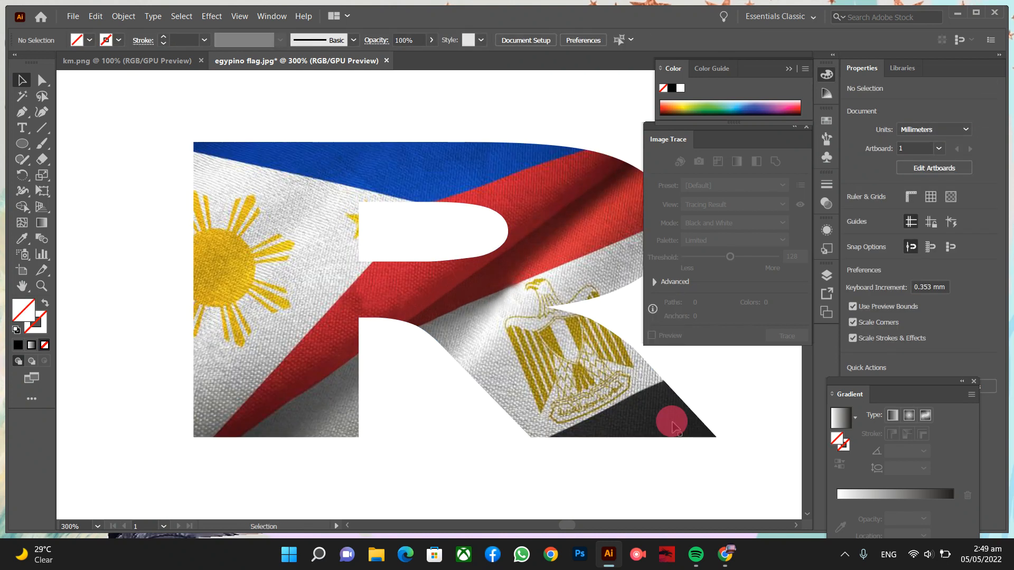
pyautogui.click(672, 423)
pyautogui.hscroll(5, 672, 422)
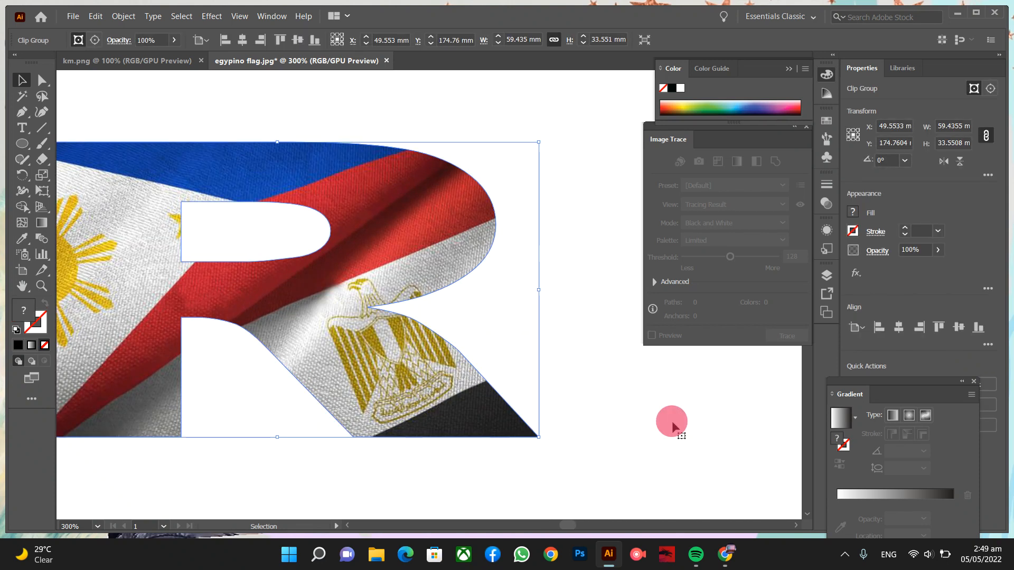
pyautogui.hscroll(-2, 671, 422)
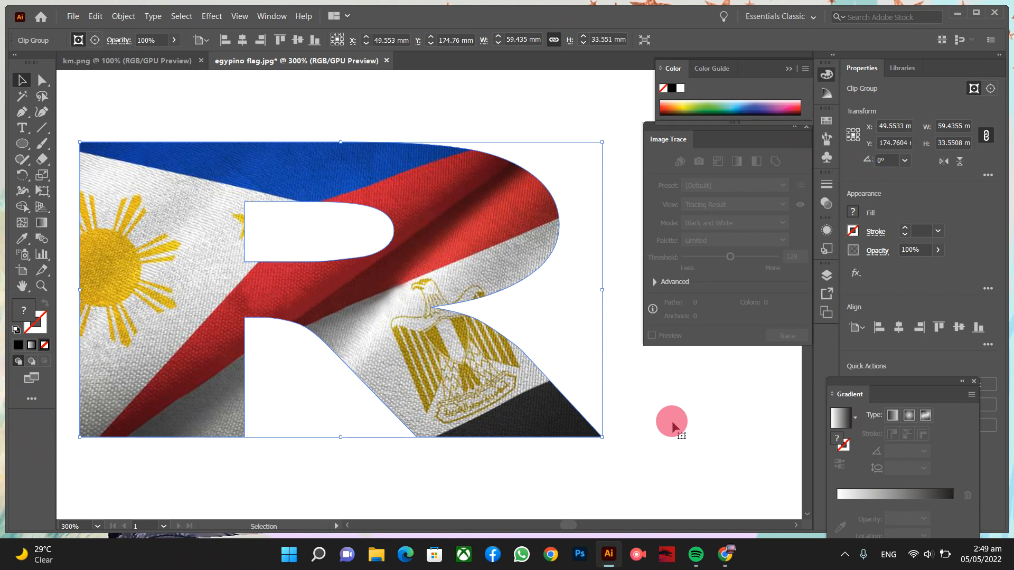
# - Alt-drag a copy of the flag-filled R to the right of the original
pyautogui.hotkey('ctrl', '-')
pyautogui.hotkey('ctrl', '-')
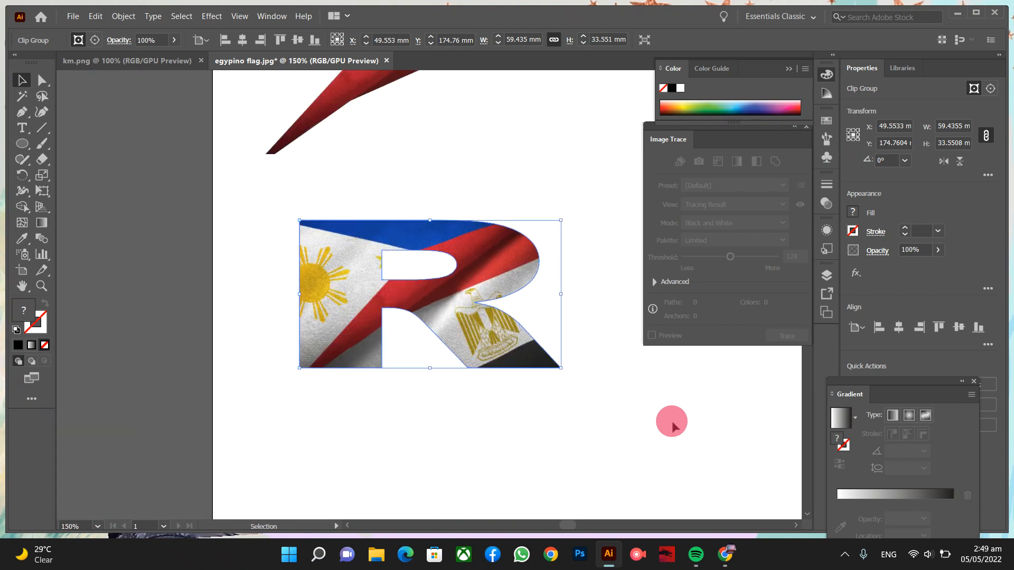
pyautogui.hscroll(6, 672, 425)
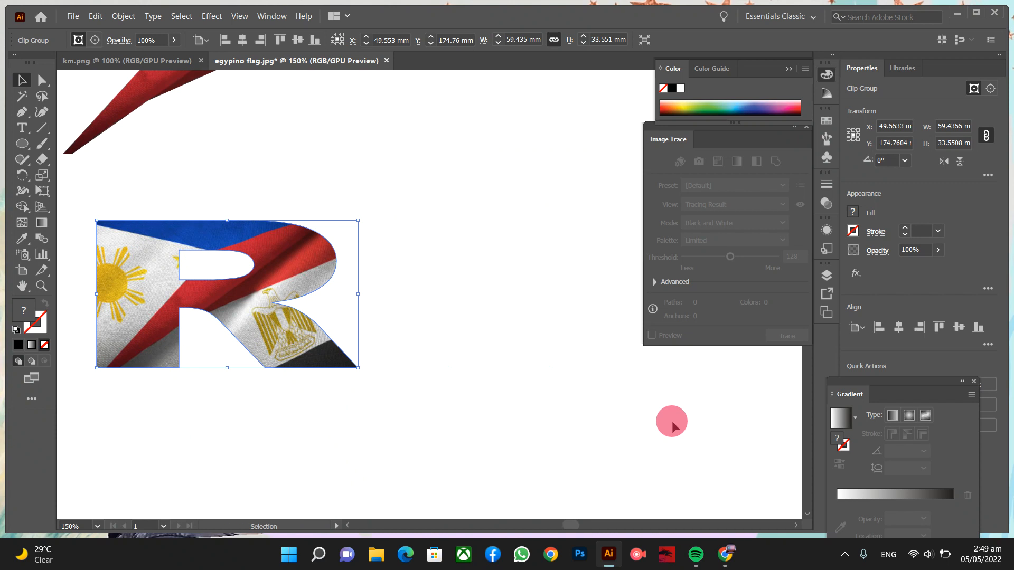
pyautogui.moveTo(215, 277); pyautogui.dragTo(534, 277)
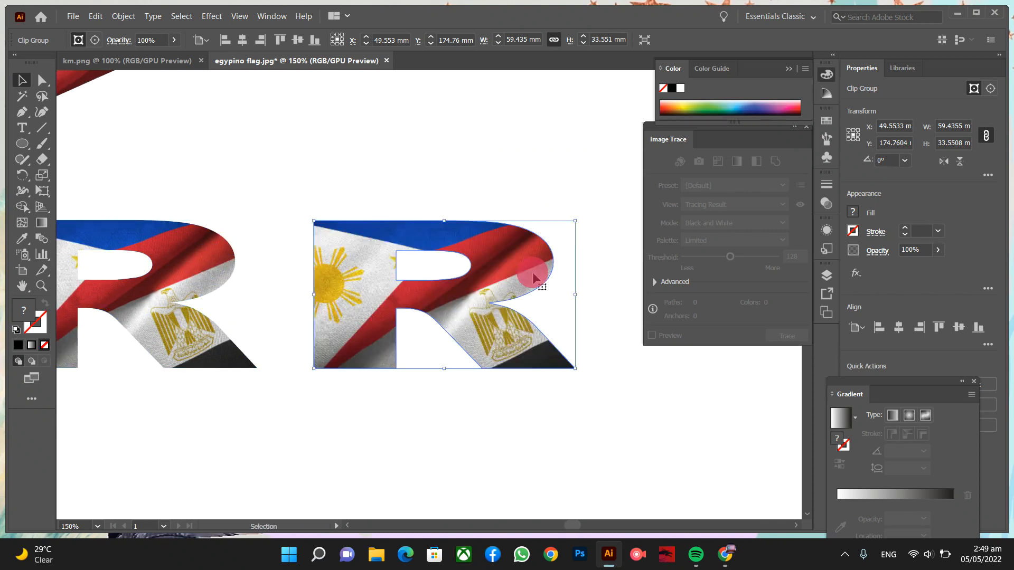
# - Release the clipping mask on the copied R, leaving the uncropped flag photo
pyautogui.rightClick(534, 276)
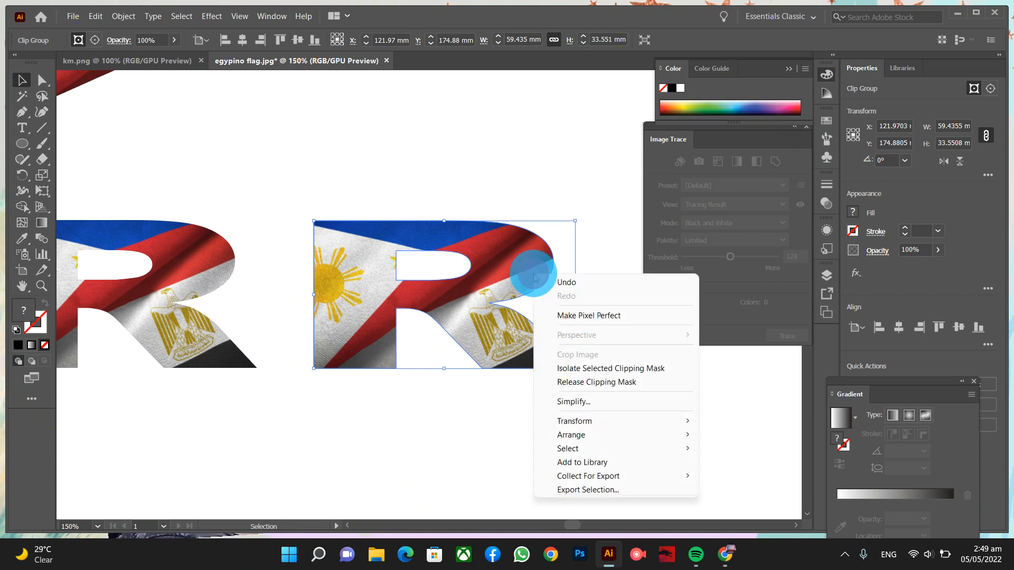
pyautogui.click(573, 381)
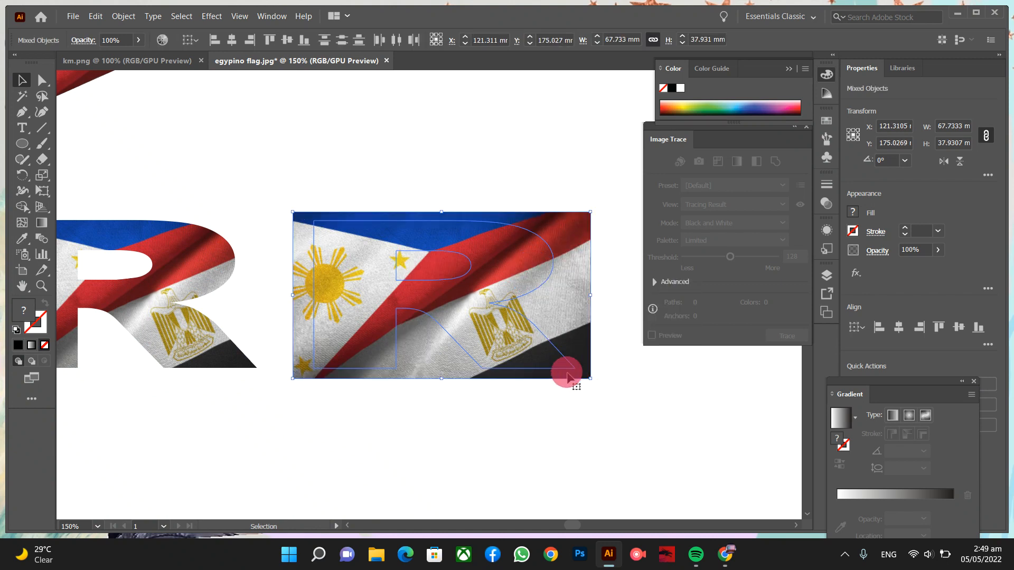
pyautogui.click(511, 177)
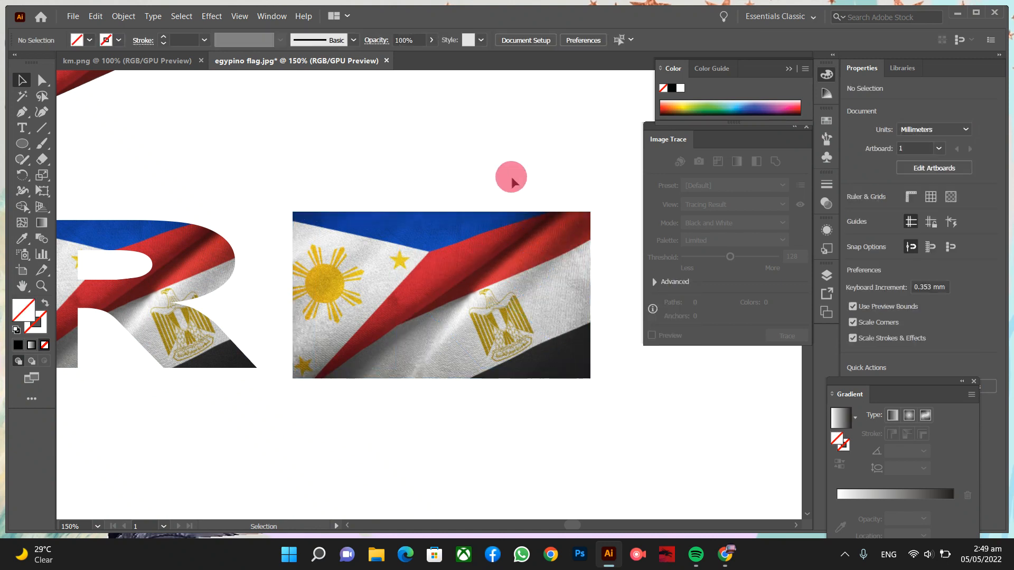
# - Inspect the copy's R path in Outline view, then return to full-colour preview
pyautogui.hotkey('ctrl', 'y')
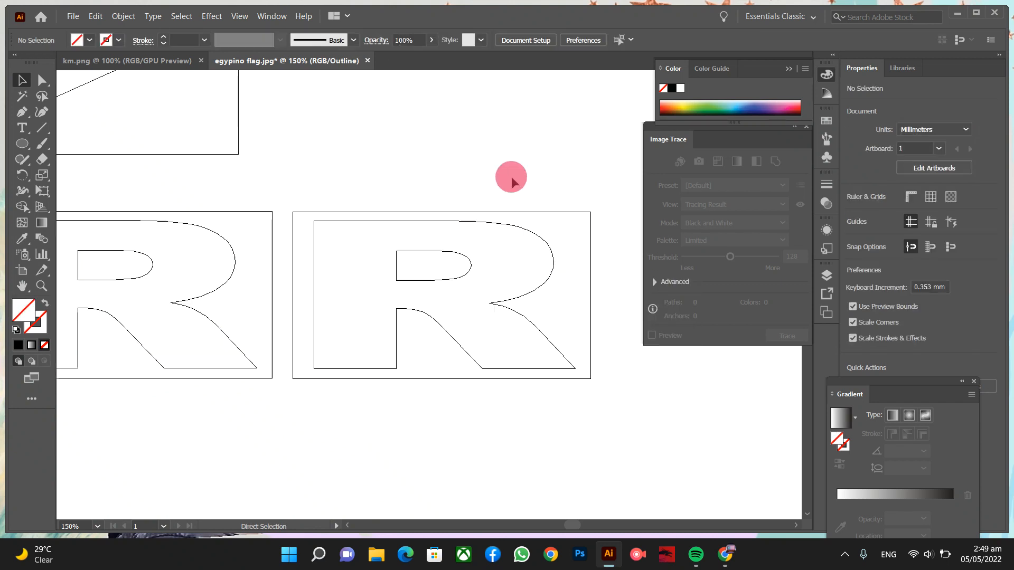
pyautogui.click(496, 228)
pyautogui.click(496, 226)
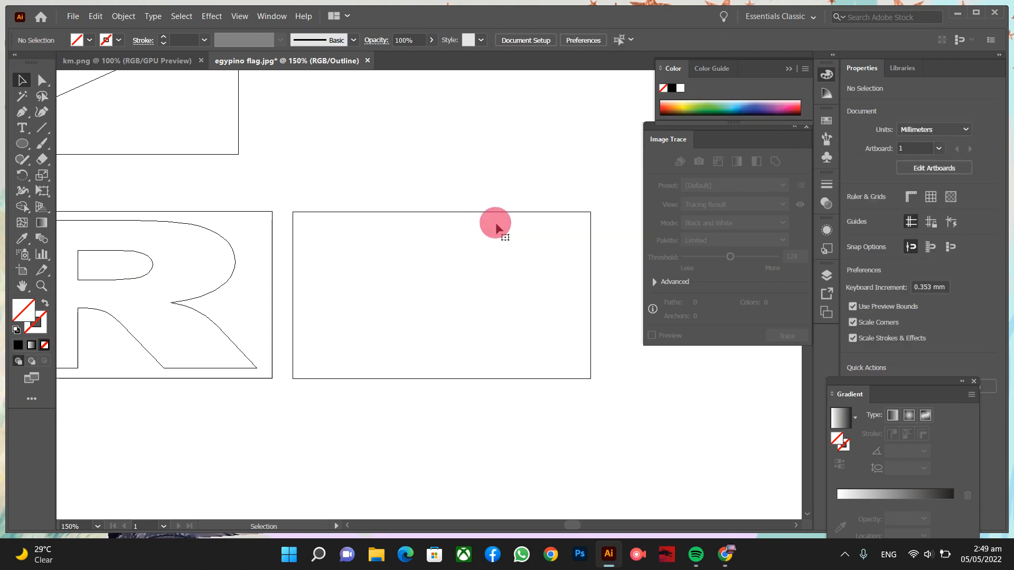
pyautogui.hotkey('ctrl', 'y')
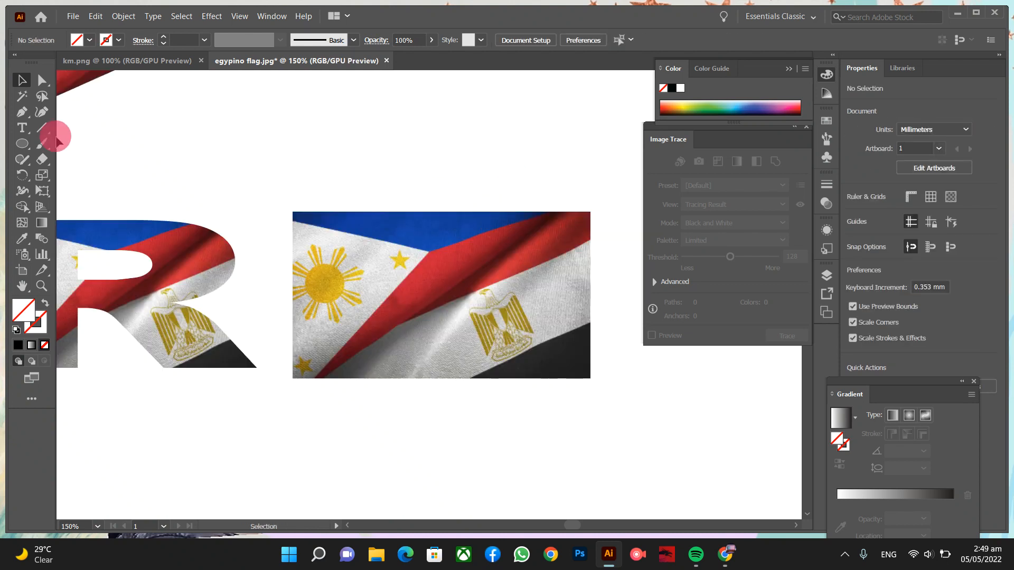
# - Type a number 8, enlarge it to about 28.7 mm wide, and move it onto the flag
pyautogui.click(21, 128)
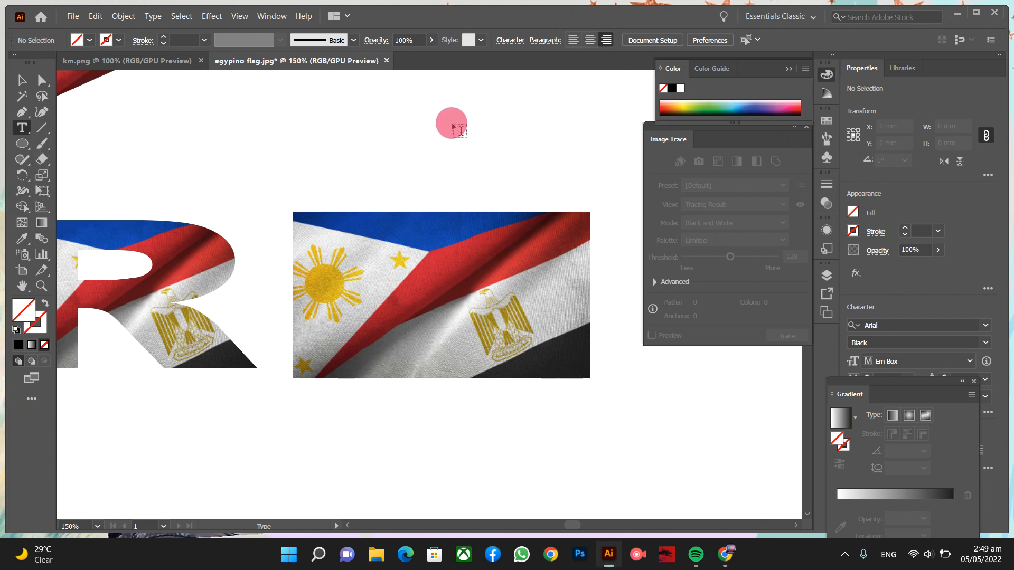
pyautogui.click(453, 121)
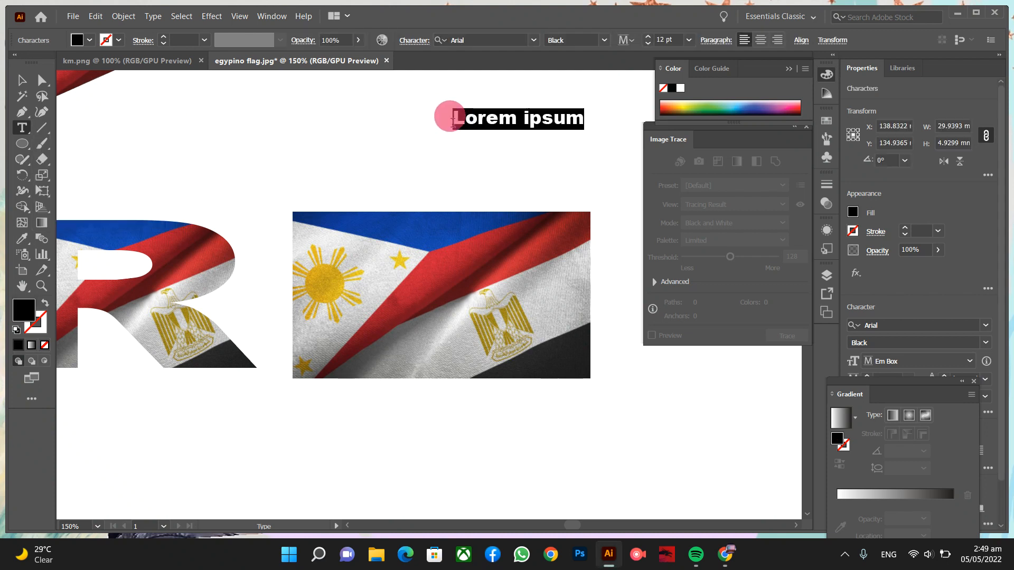
pyautogui.write('8')
pyautogui.click(22, 80)
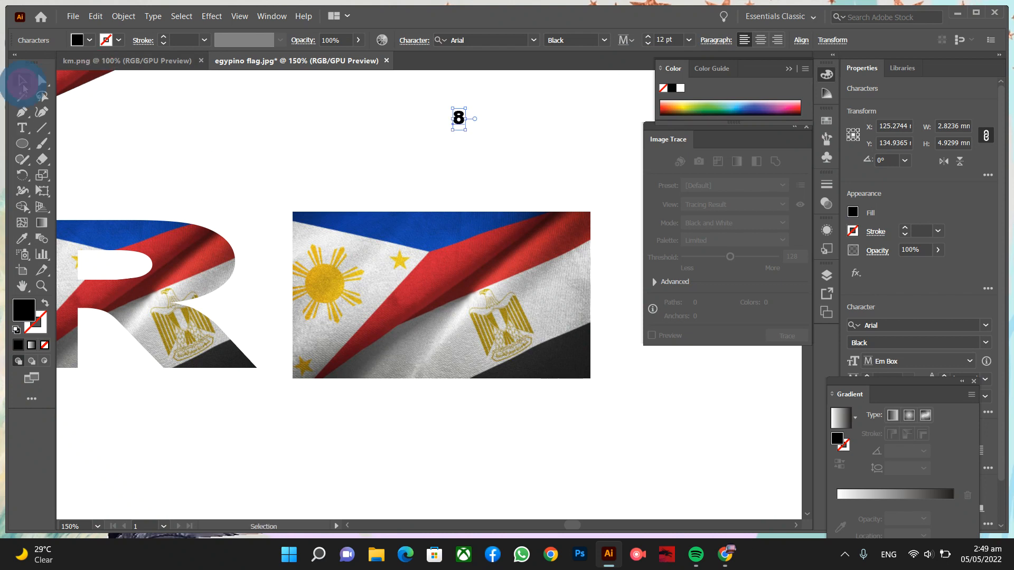
pyautogui.moveTo(466, 130); pyautogui.dragTo(522, 229)
pyautogui.moveTo(495, 149); pyautogui.dragTo(483, 346)
# - Stretch the 8 to about 42.6 mm wide and taller, then fine-tune its position over the flag
pyautogui.moveTo(511, 313); pyautogui.dragTo(581, 312)
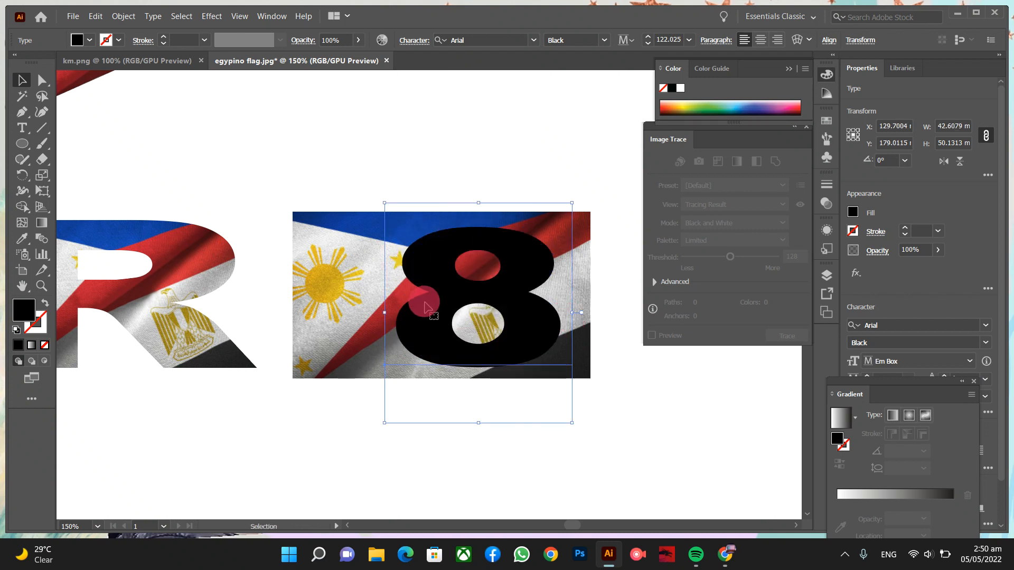
pyautogui.moveTo(384, 312); pyautogui.dragTo(307, 315)
pyautogui.moveTo(438, 200); pyautogui.dragTo(439, 192)
pyautogui.moveTo(441, 422)
pyautogui.mouseDown()
pyautogui.moveTo(441, 445)
pyautogui.moveTo(440, 434)
pyautogui.mouseUp()
pyautogui.moveTo(528, 343); pyautogui.dragTo(506, 338)
pyautogui.moveTo(557, 313); pyautogui.dragTo(536, 313)
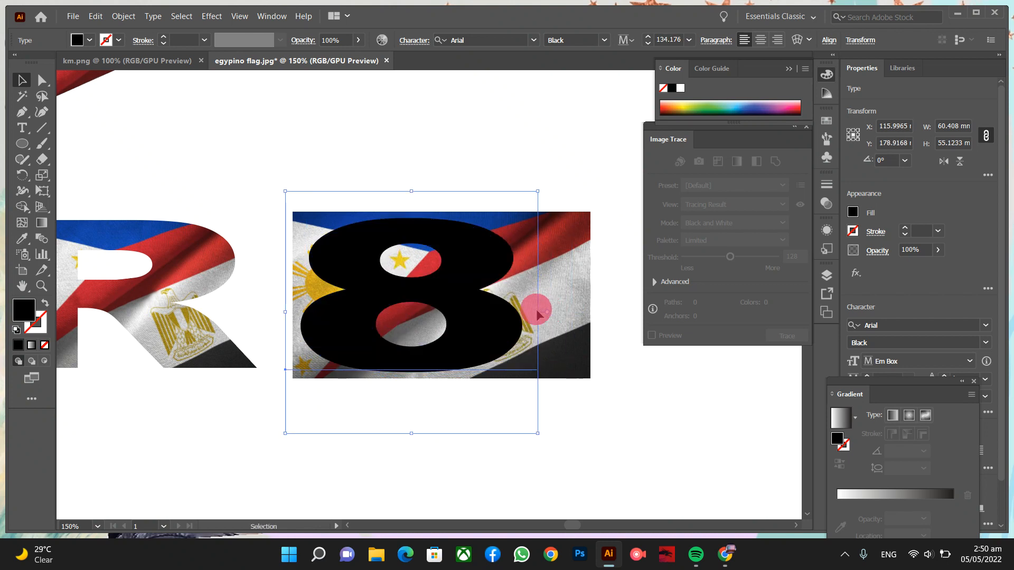
pyautogui.moveTo(466, 299); pyautogui.dragTo(467, 295)
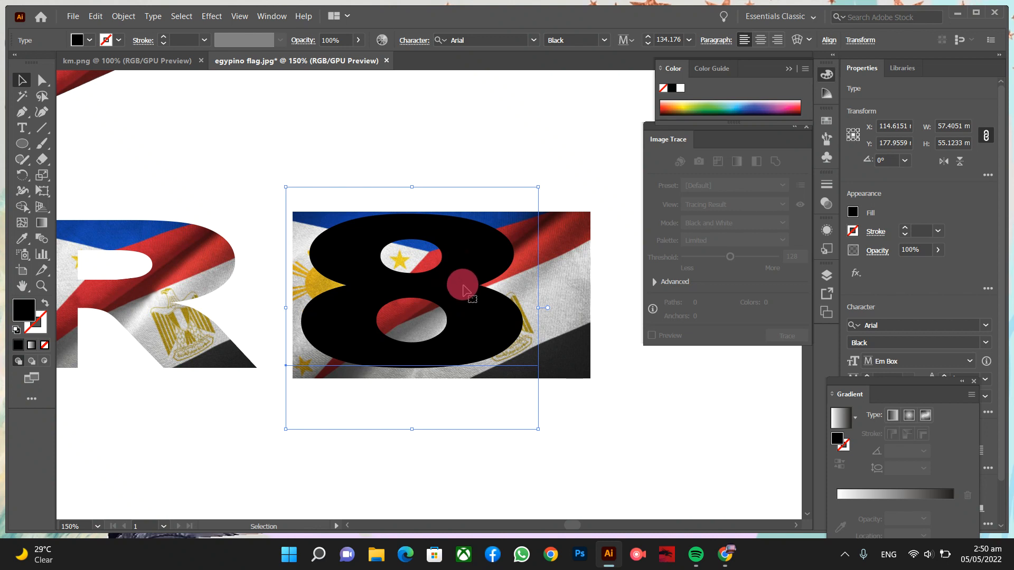
# - Outline the 8, set its fill to None, and move it over the flag photo at X 117.97 mm
pyautogui.rightClick(463, 290)
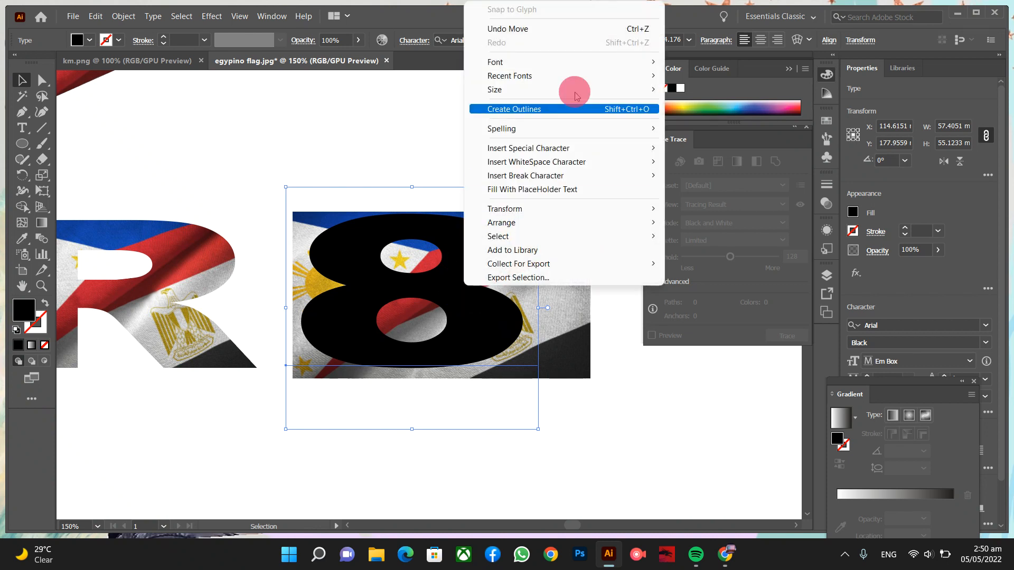
pyautogui.click(560, 111)
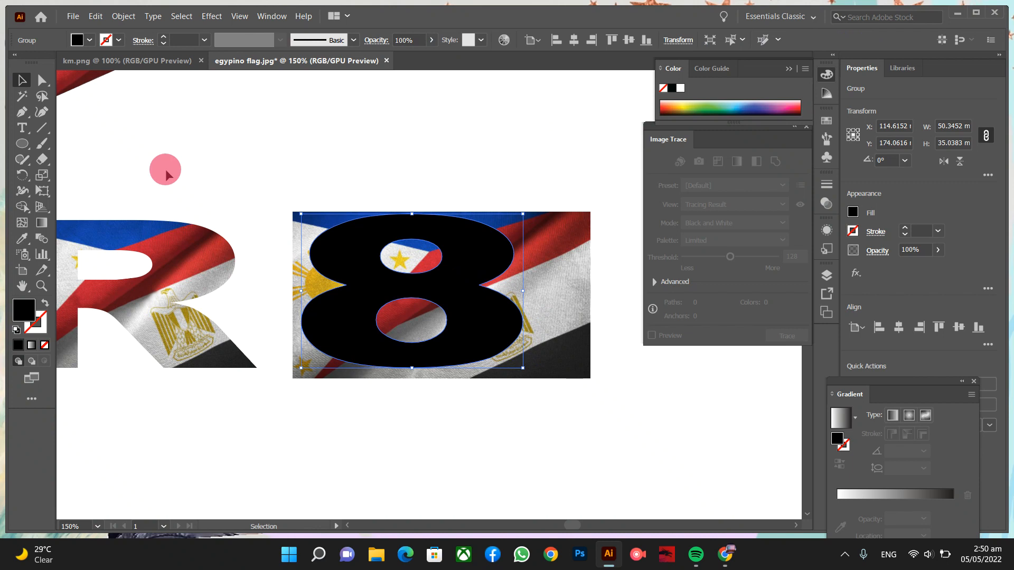
pyautogui.click(93, 41)
pyautogui.click(10, 63)
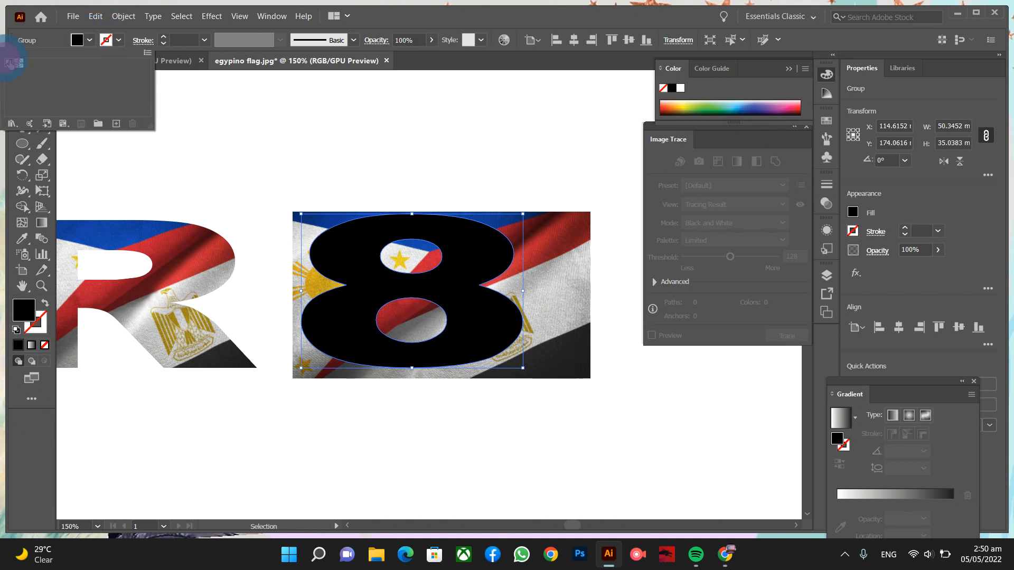
pyautogui.click(9, 62)
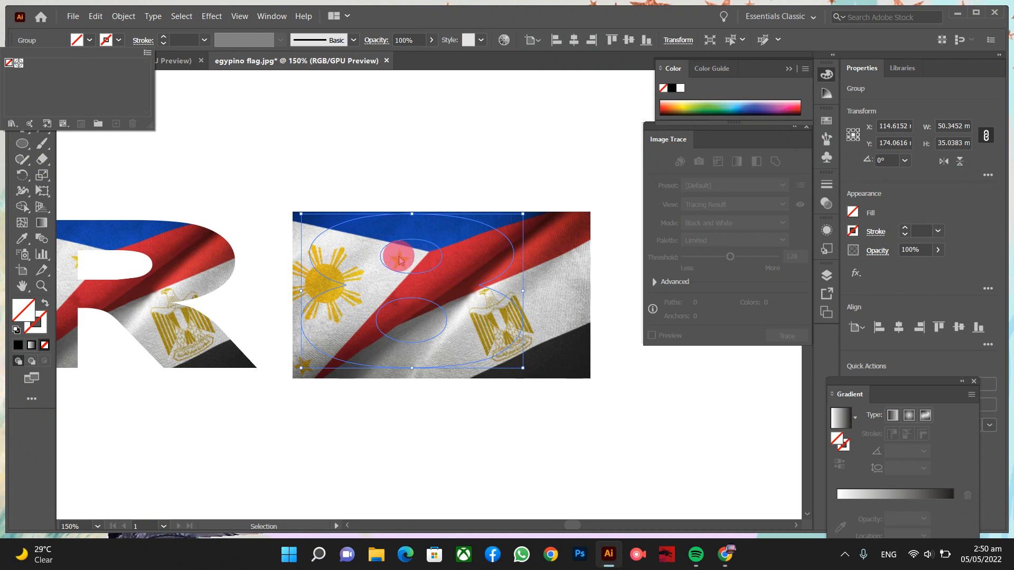
pyautogui.click(442, 258)
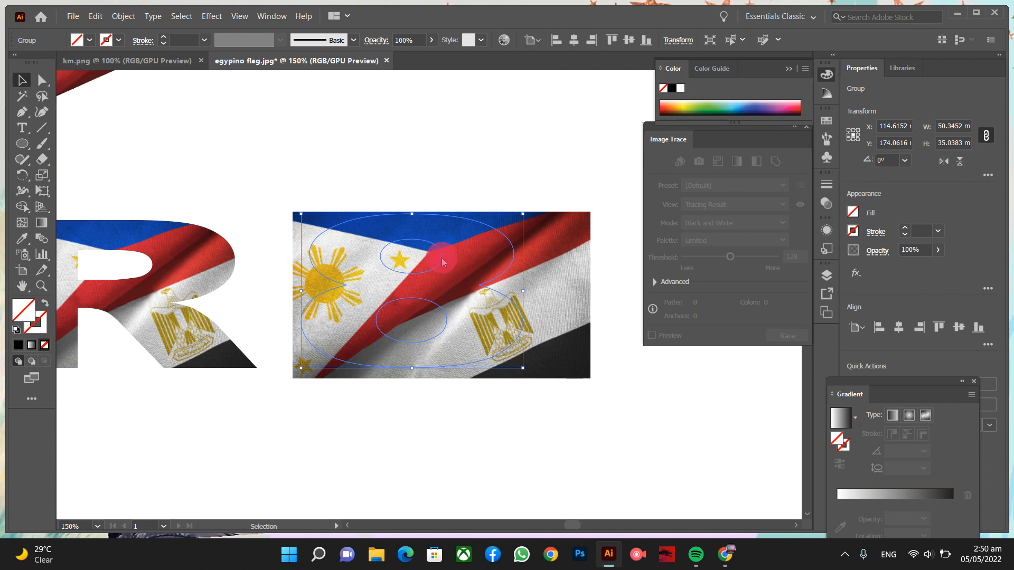
pyautogui.moveTo(442, 257); pyautogui.dragTo(457, 260)
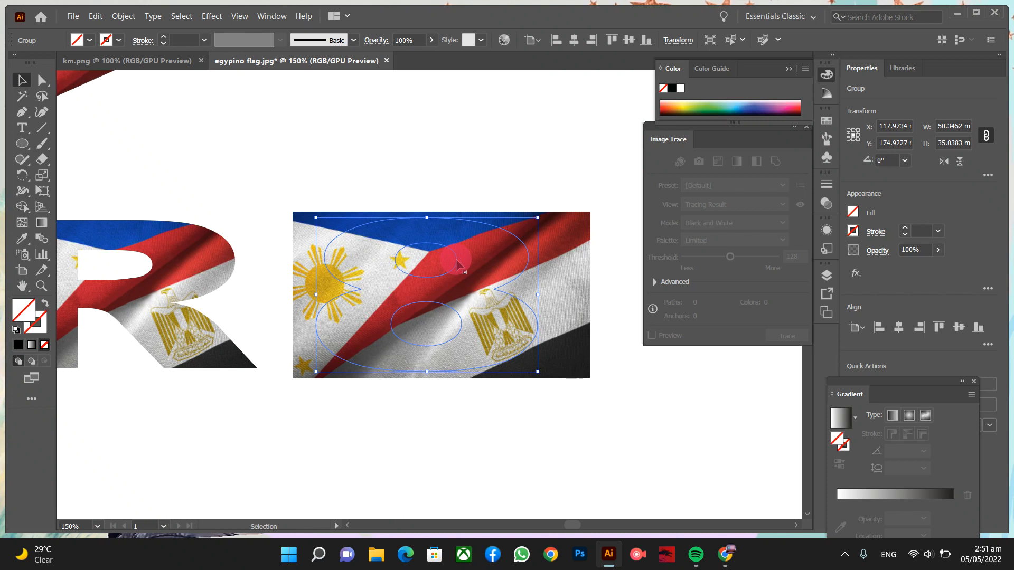
# - Clip the flag photo into the 8 outline, forming a 50.35 × 35.04 mm clip group, then zoom out
pyautogui.moveTo(409, 175); pyautogui.dragTo(463, 298)
pyautogui.rightClick(465, 304)
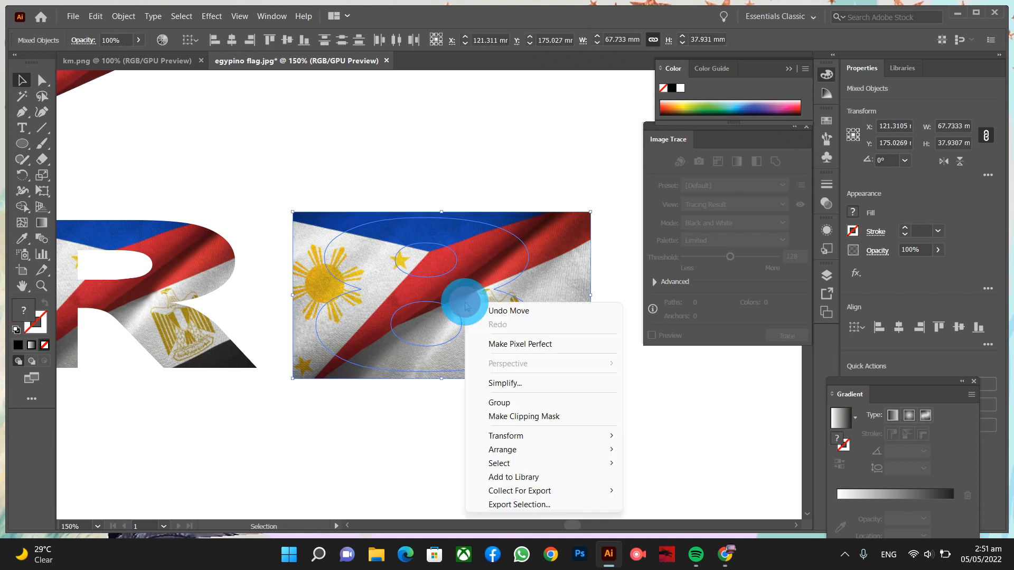
pyautogui.click(518, 416)
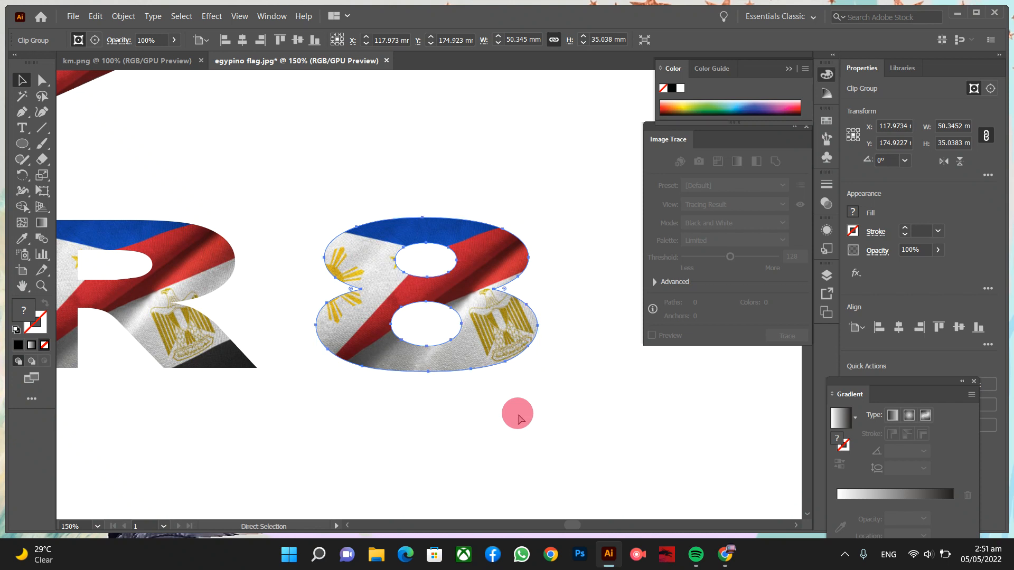
pyautogui.hotkey('ctrl', '-')
pyautogui.hotkey('ctrl', '-')
pyautogui.press('v')
pyautogui.click(539, 361)
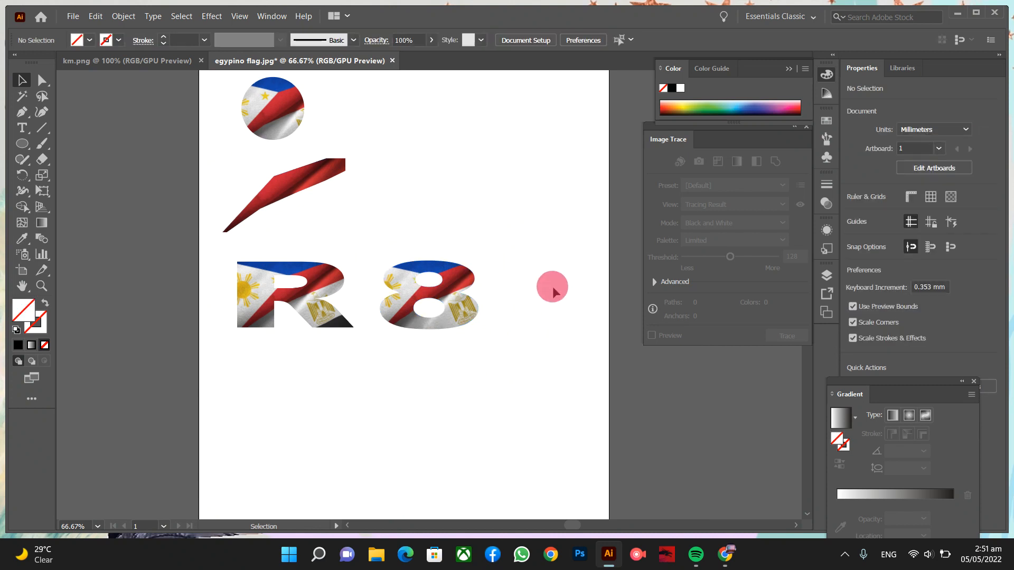
pyautogui.scroll(3, 550, 286)
pyautogui.scroll(1, 551, 285)
pyautogui.scroll(-3, 551, 285)
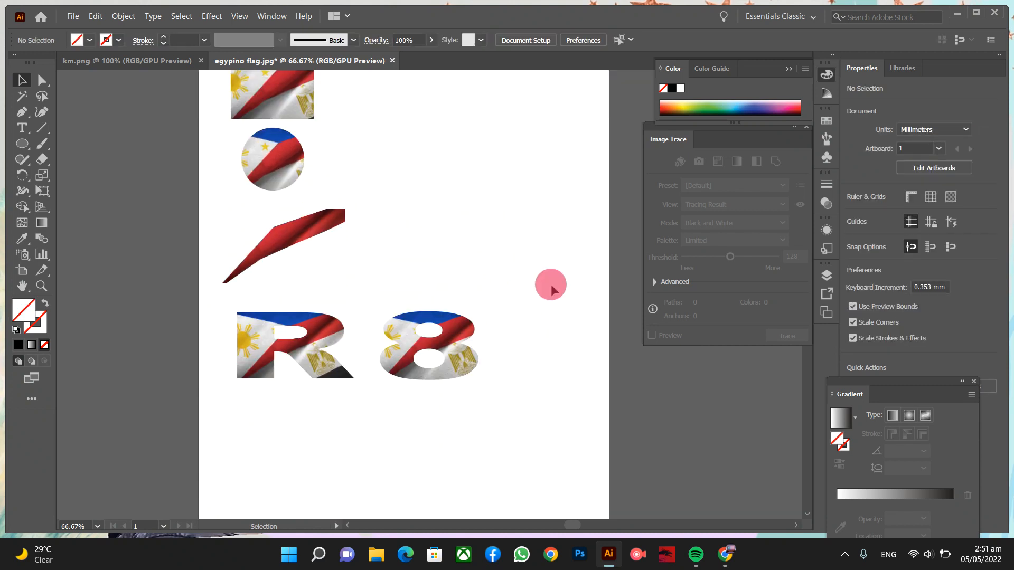
pyautogui.scroll(2, 551, 285)
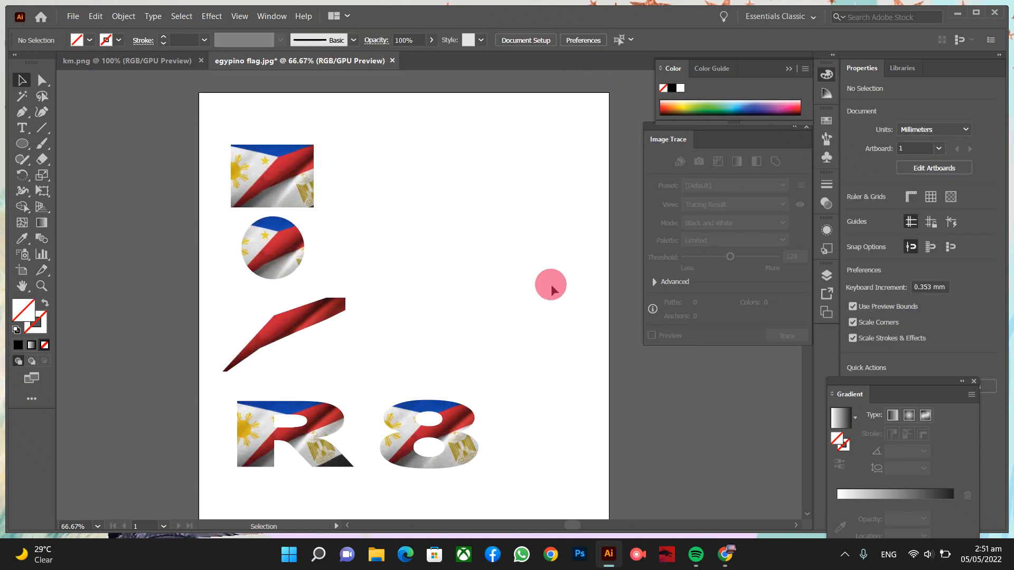
pyautogui.press('ctrl')
pyautogui.hotkey('ctrl', '1')
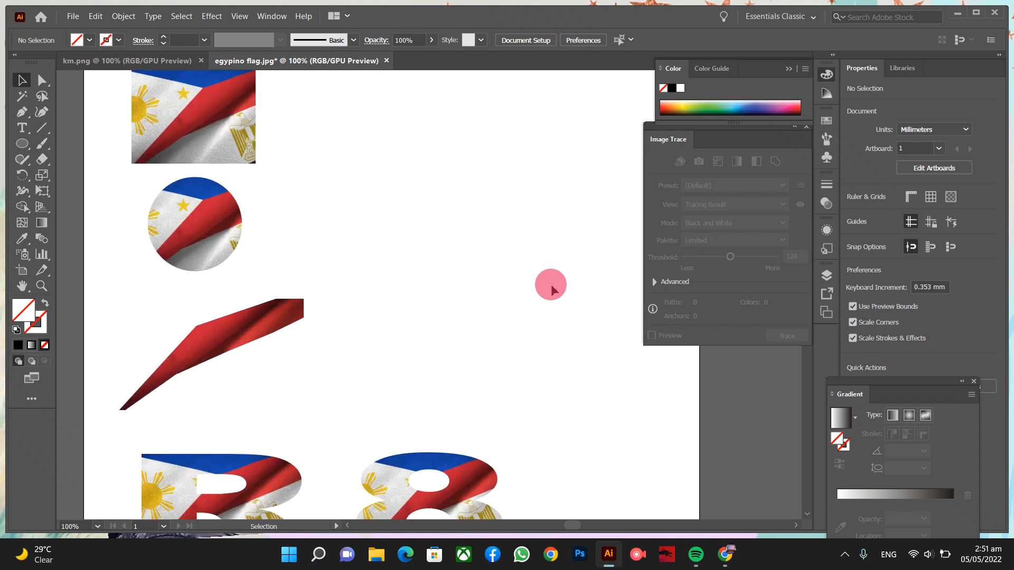
pyautogui.hotkey('ctrl', '-')
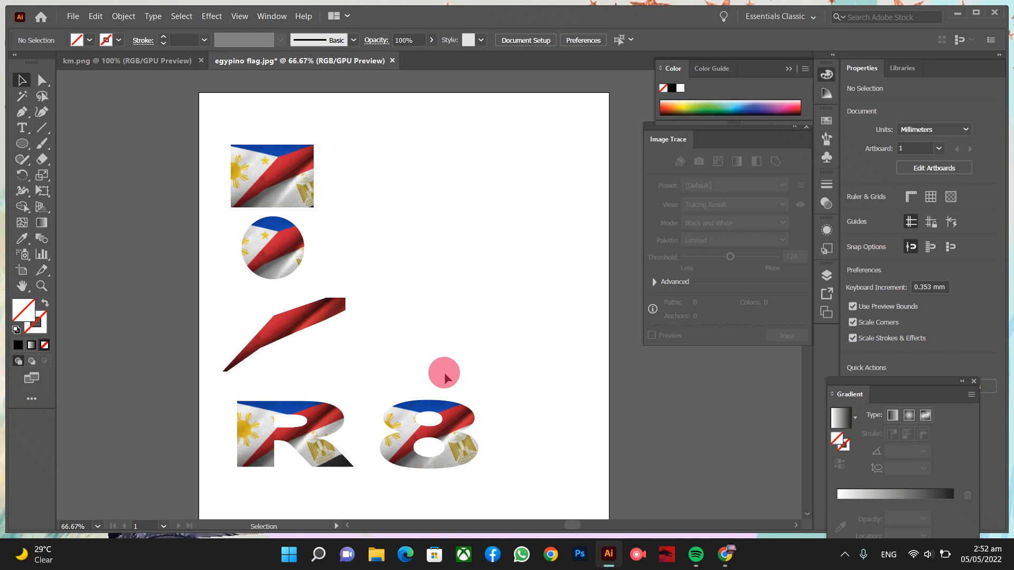
pyautogui.scroll(4, 444, 377)
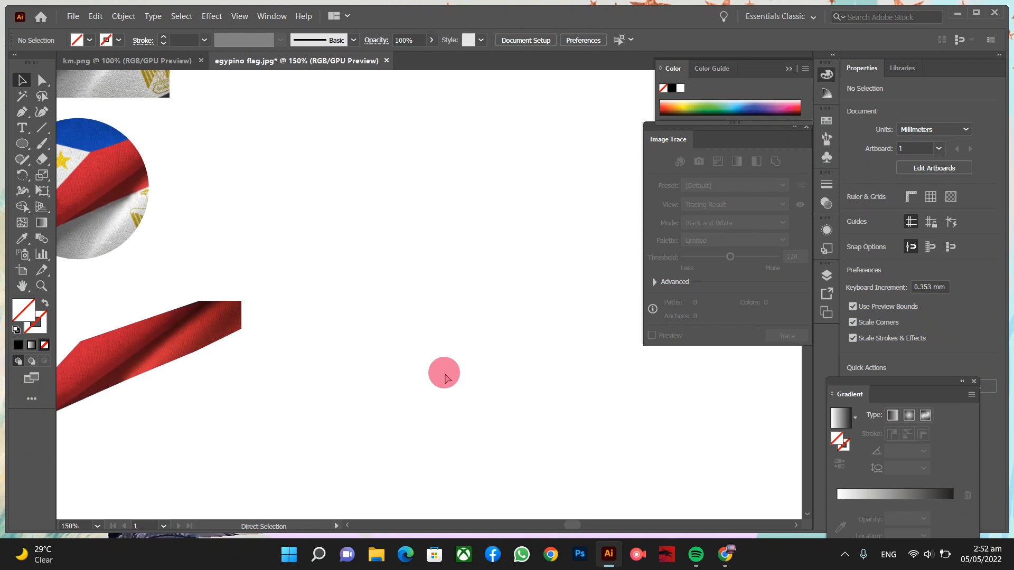
pyautogui.scroll(10, 253, 331)
pyautogui.hscroll(-5, 252, 331)
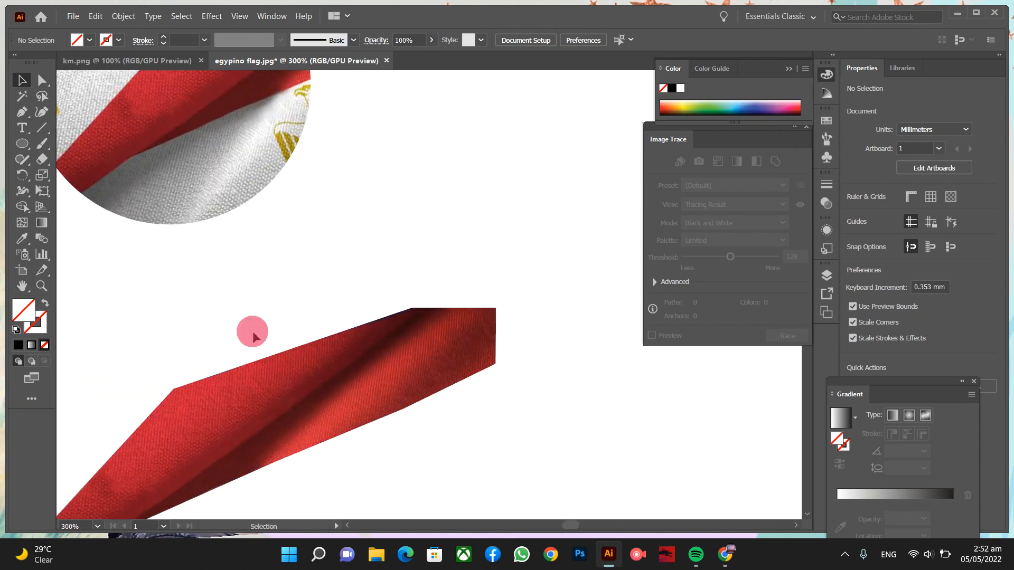
pyautogui.scroll(5, 307, 284)
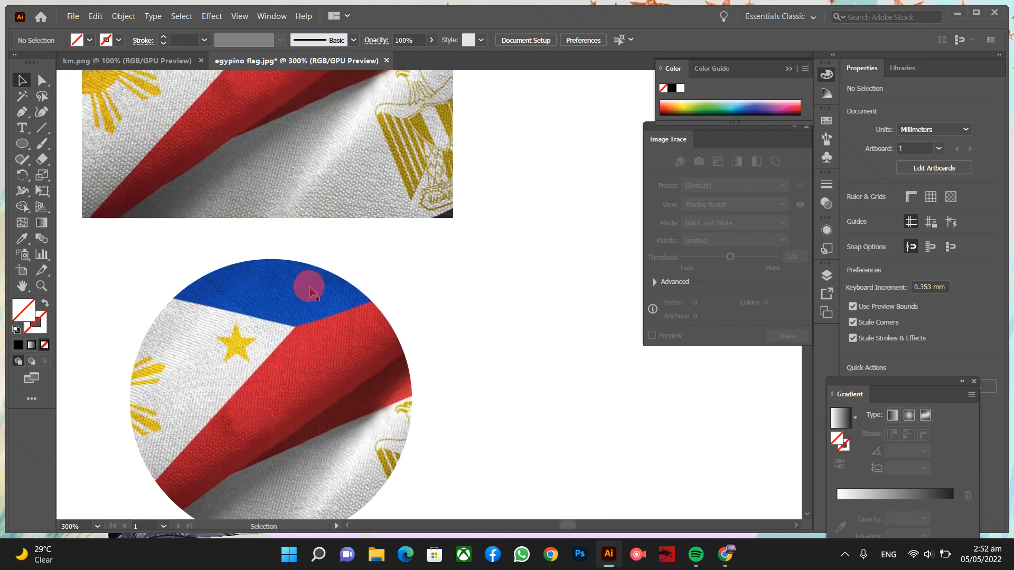
pyautogui.click(309, 289)
pyautogui.hotkey('ctrl', '-')
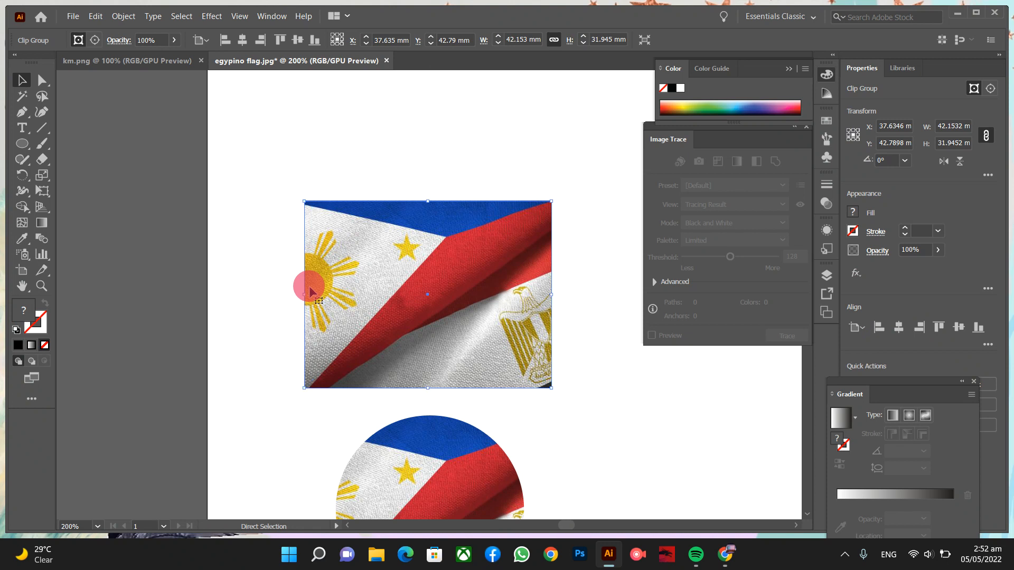
pyautogui.scroll(-1, 394, 328)
pyautogui.scroll(-10, 394, 328)
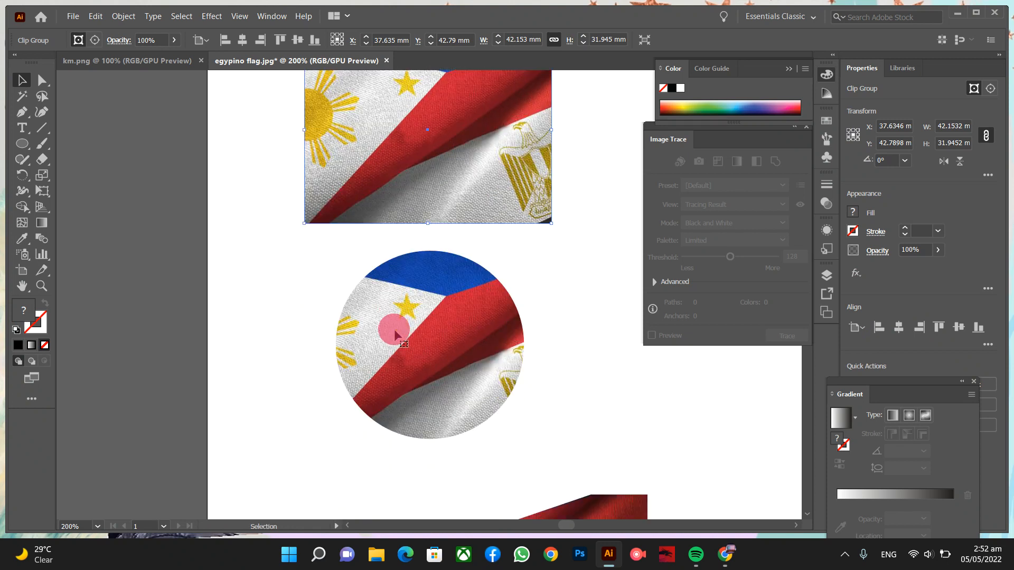
pyautogui.scroll(-9, 394, 329)
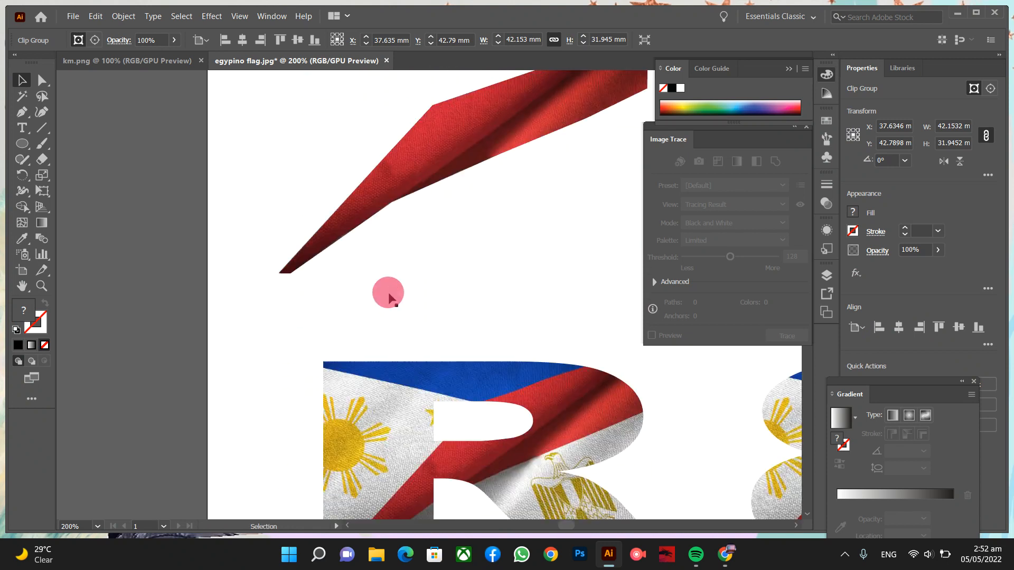
pyautogui.hscroll(8, 527, 327)
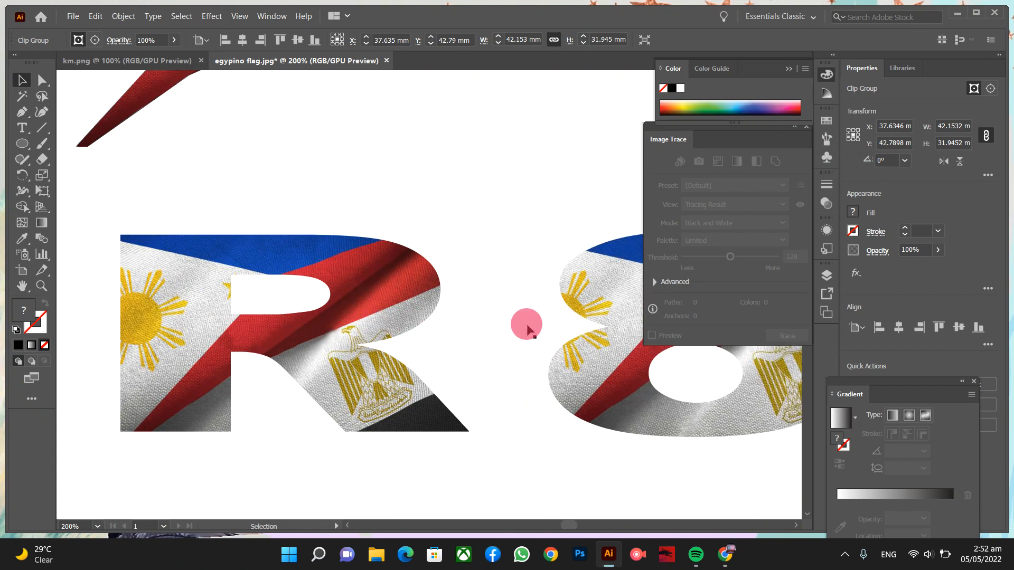